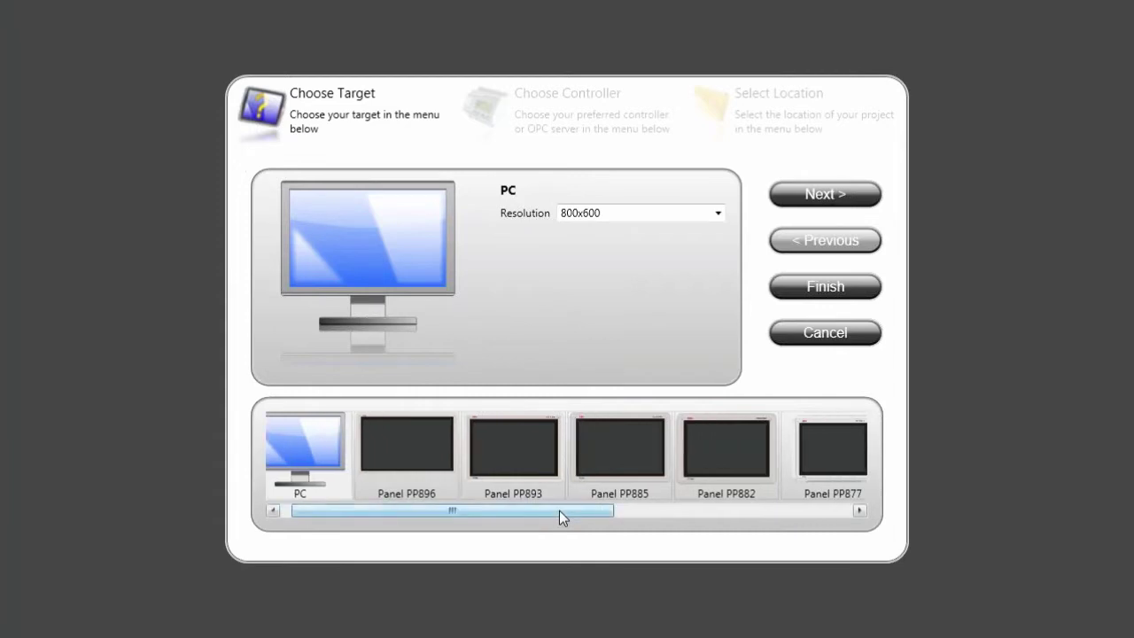
Step: Look through the available operator panel targets and their specifications, including Panel PP882 and Panel PP871
{"action": "left_click", "coordinate": [608, 443]}
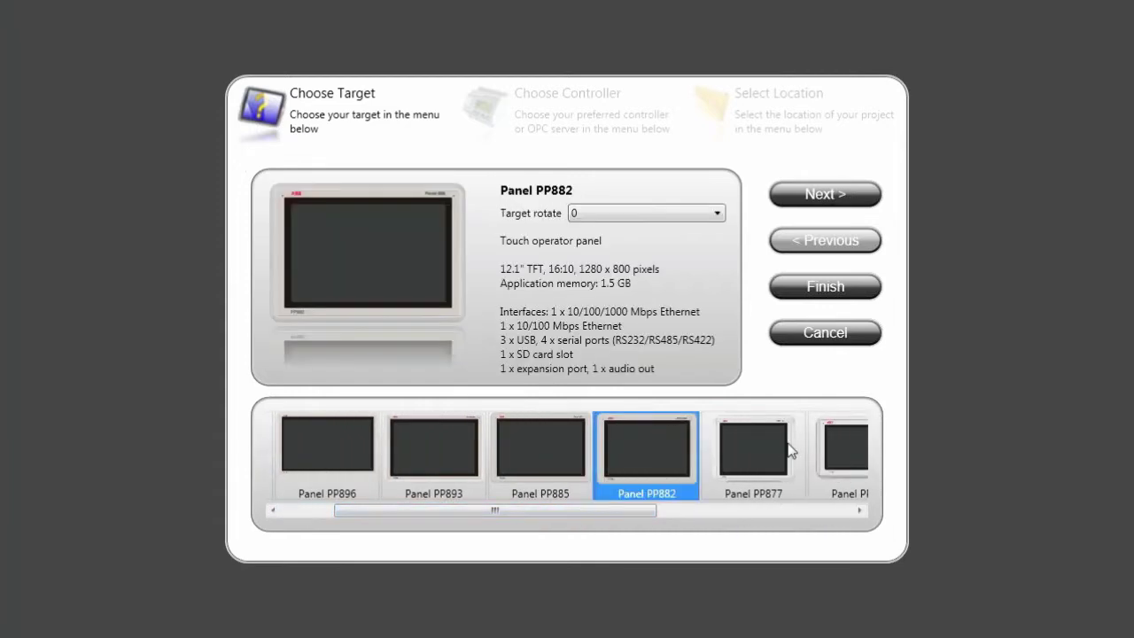
{"action": "left_click", "coordinate": [840, 447]}
{"action": "left_click_drag", "start_coordinate": [603, 511], "coordinate": [491, 511]}
{"action": "left_click", "coordinate": [718, 443]}
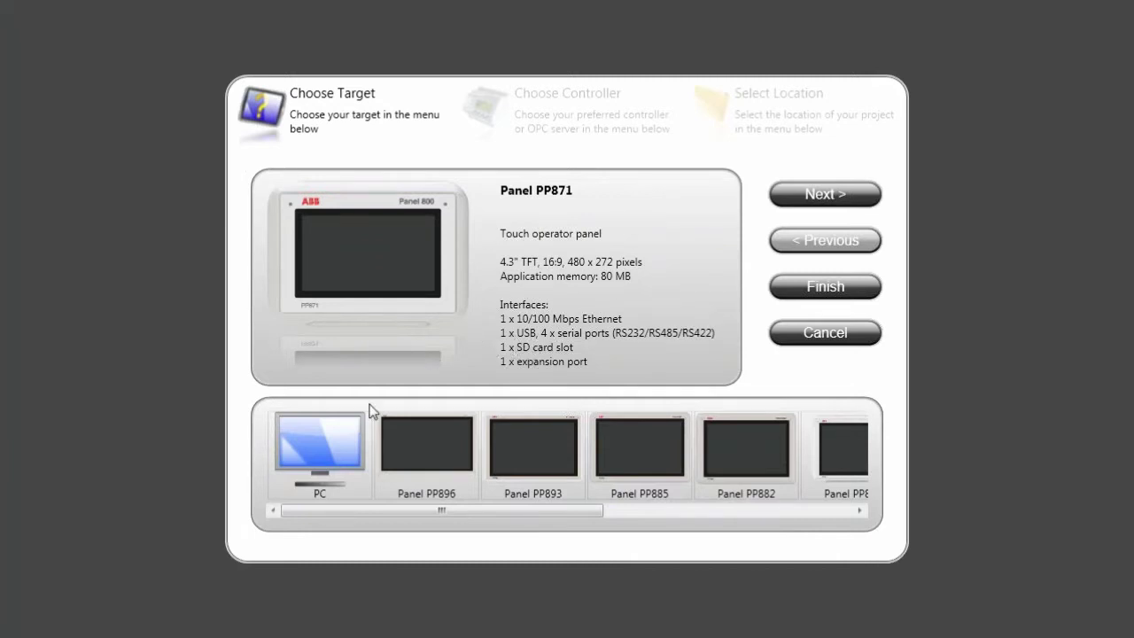
Step: Choose PC as the project target with a resolution of 1024x768 and continue to the controller selection
{"action": "left_click", "coordinate": [335, 439]}
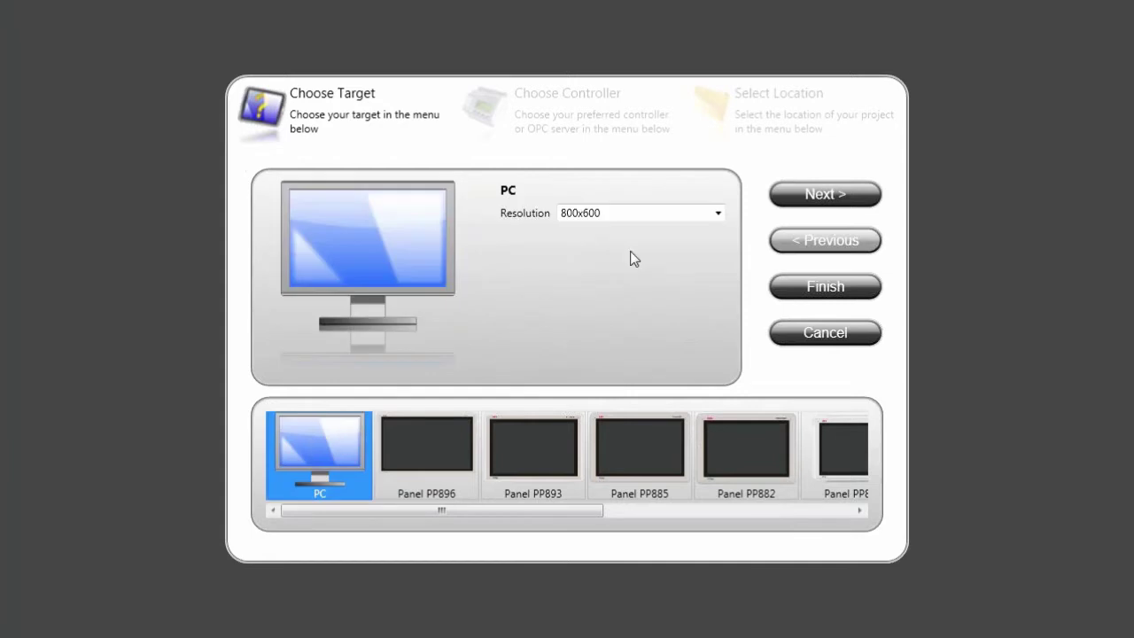
{"action": "left_click", "coordinate": [718, 214]}
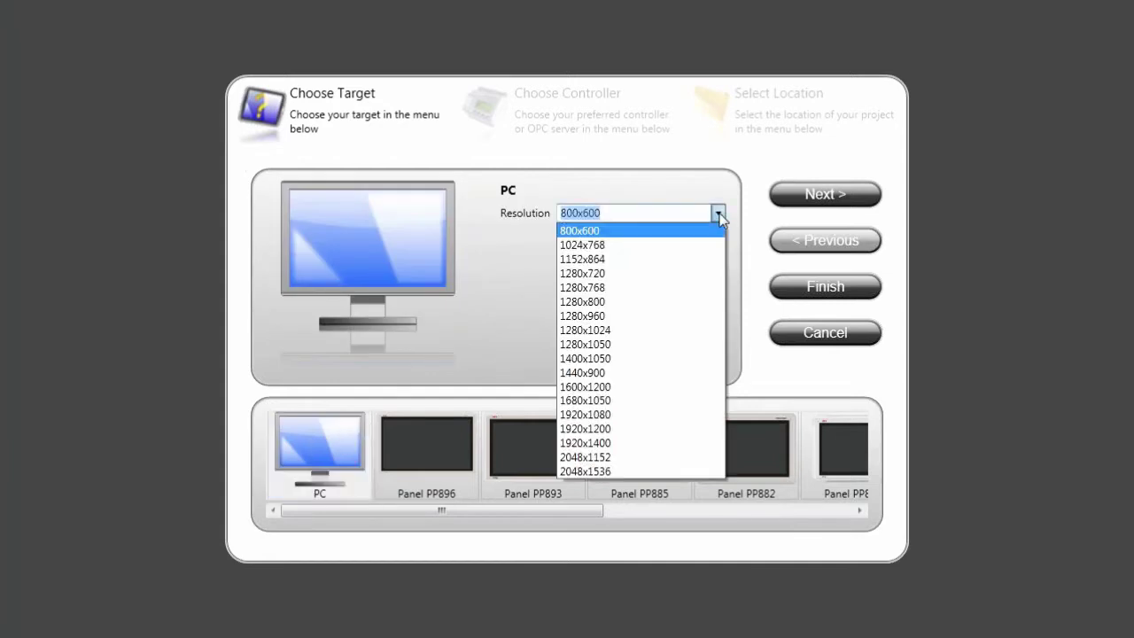
{"action": "left_click", "coordinate": [686, 246]}
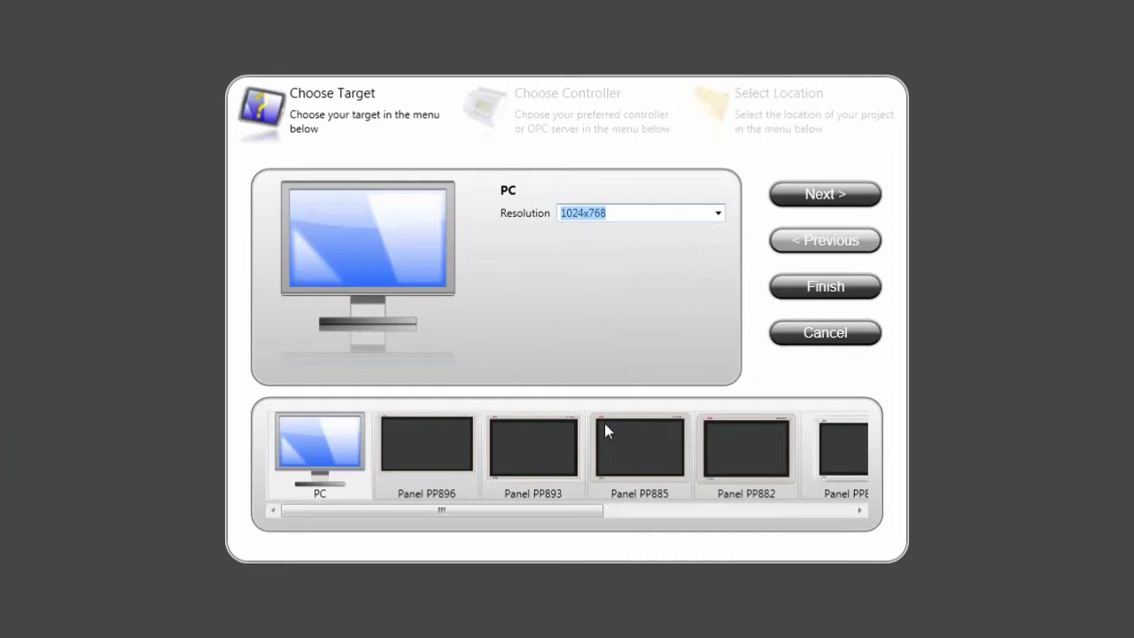
{"action": "left_click", "coordinate": [811, 197]}
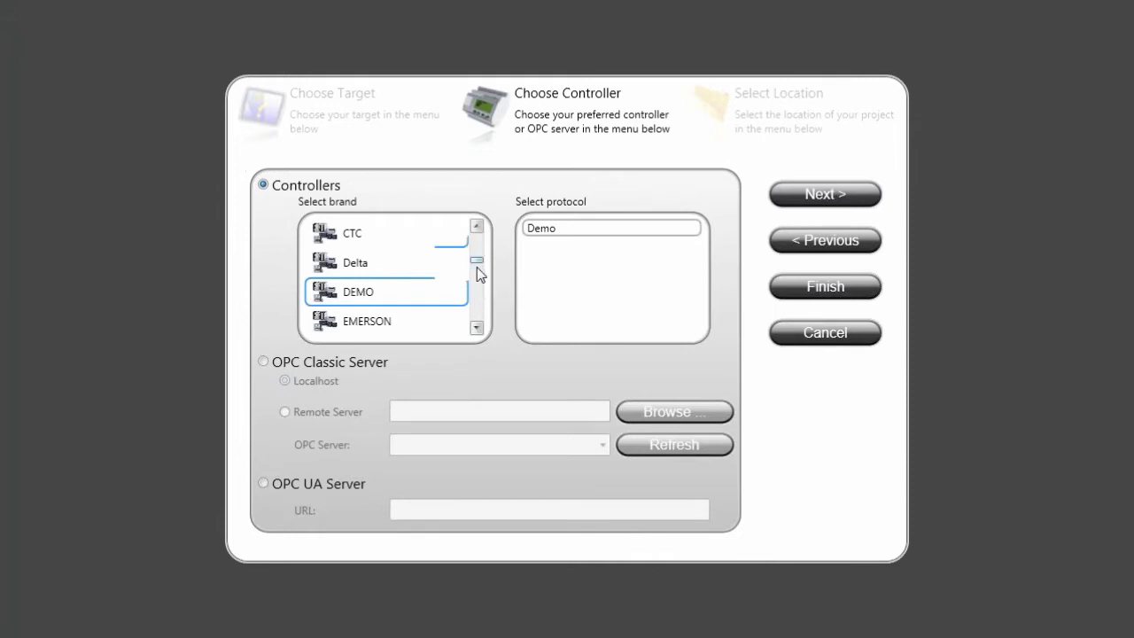
Step: Browse the controller brands and check the protocols offered for SEW-EURODRIVE, SIMATIC and Allen-Bradley
{"action": "left_click_drag", "start_coordinate": [476, 266], "coordinate": [475, 306]}
{"action": "left_click", "coordinate": [463, 294]}
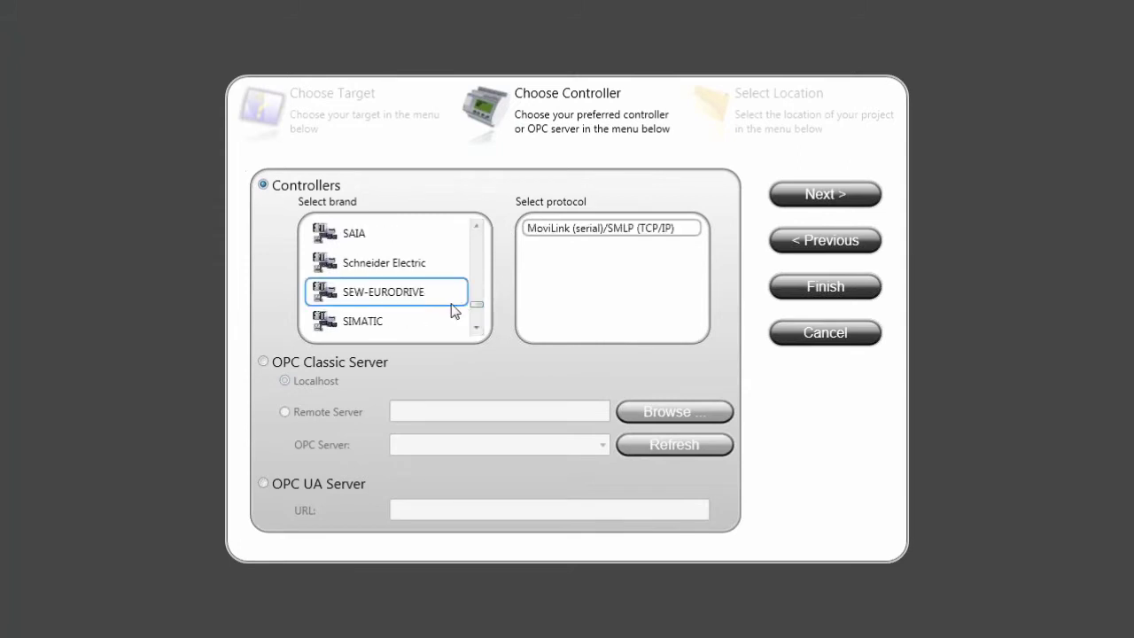
{"action": "left_click", "coordinate": [400, 324]}
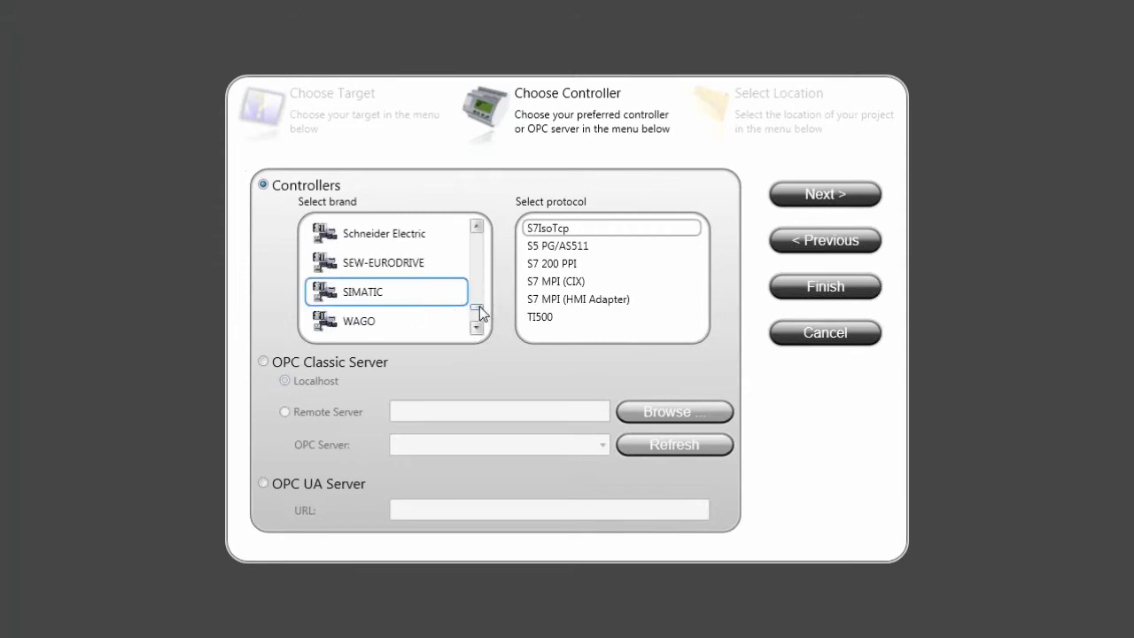
{"action": "left_click_drag", "start_coordinate": [482, 305], "coordinate": [482, 234]}
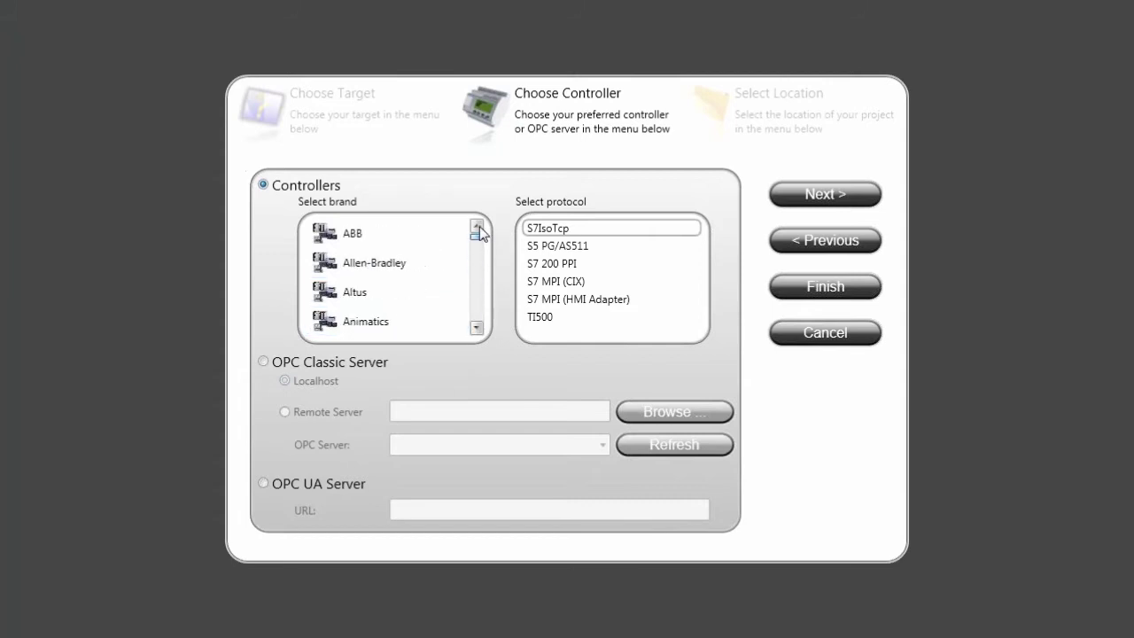
{"action": "left_click", "coordinate": [415, 269]}
Step: Choose ABB as the controller brand and Control Network as its protocol
{"action": "left_click", "coordinate": [365, 234]}
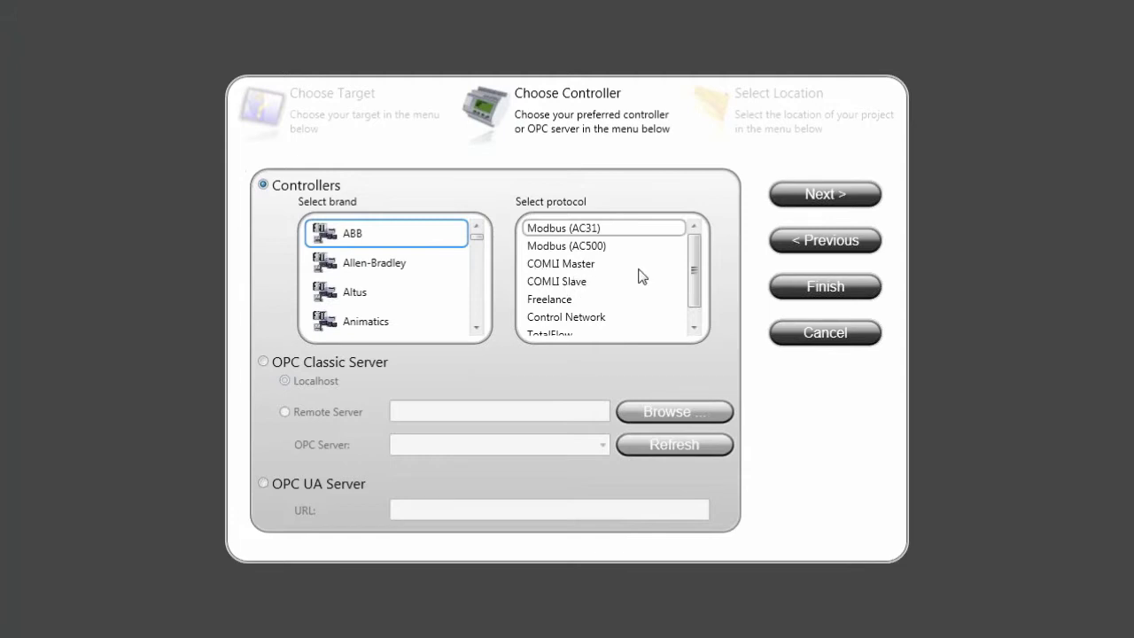
{"action": "left_click_drag", "start_coordinate": [694, 277], "coordinate": [694, 290]}
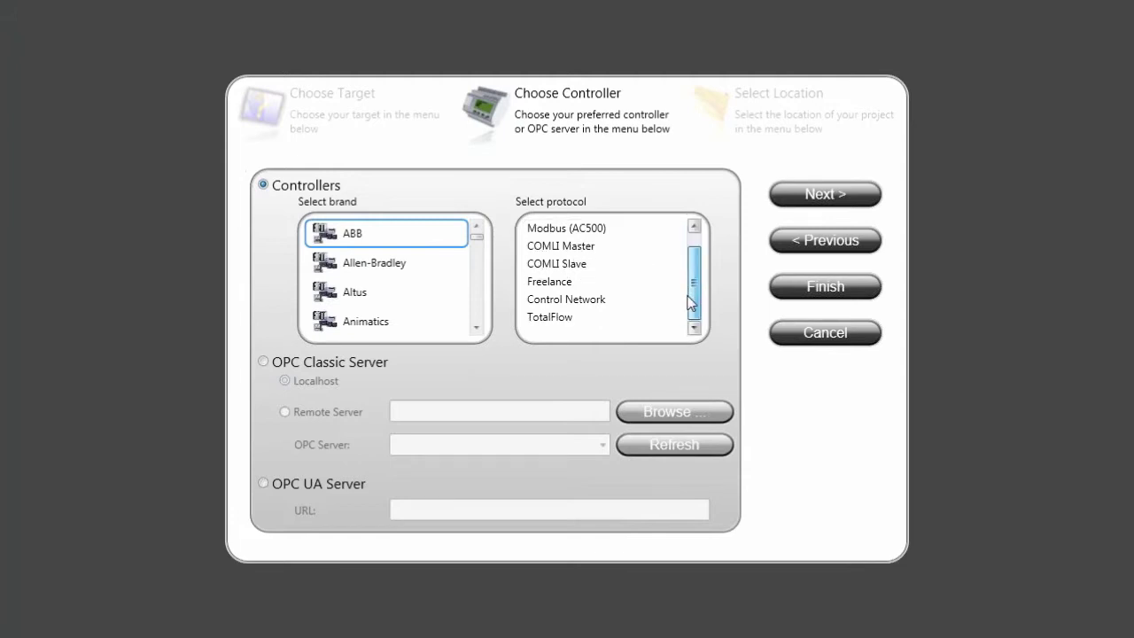
{"action": "left_click", "coordinate": [569, 302]}
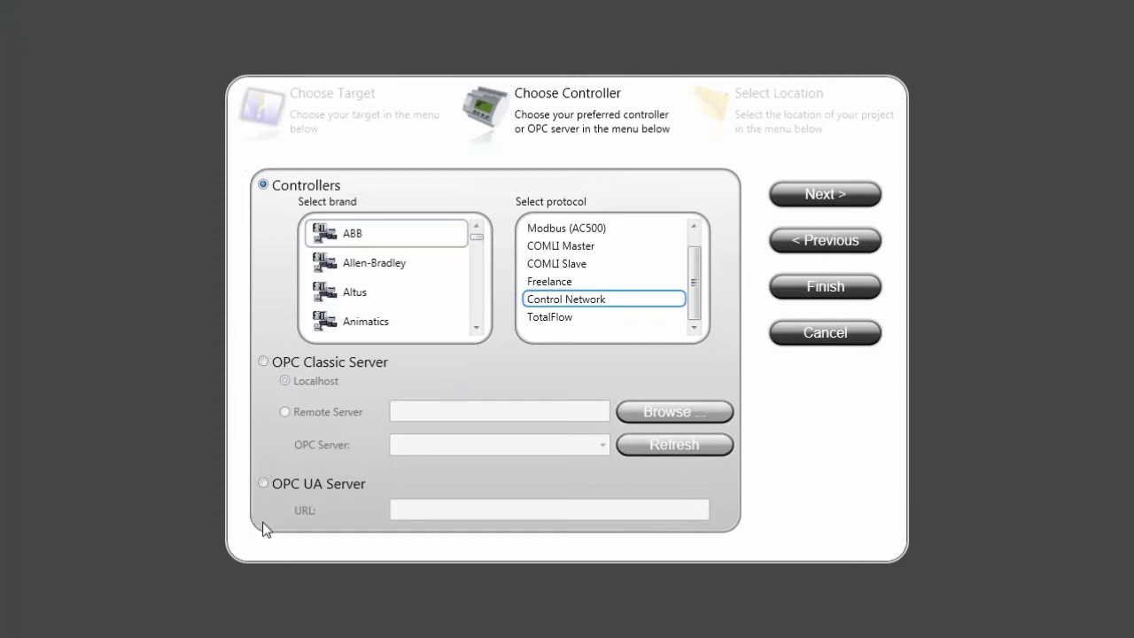
Step: Name the project ABB_Demonstration_Test, keep the default location and finish creating it
{"action": "left_click", "coordinate": [860, 197]}
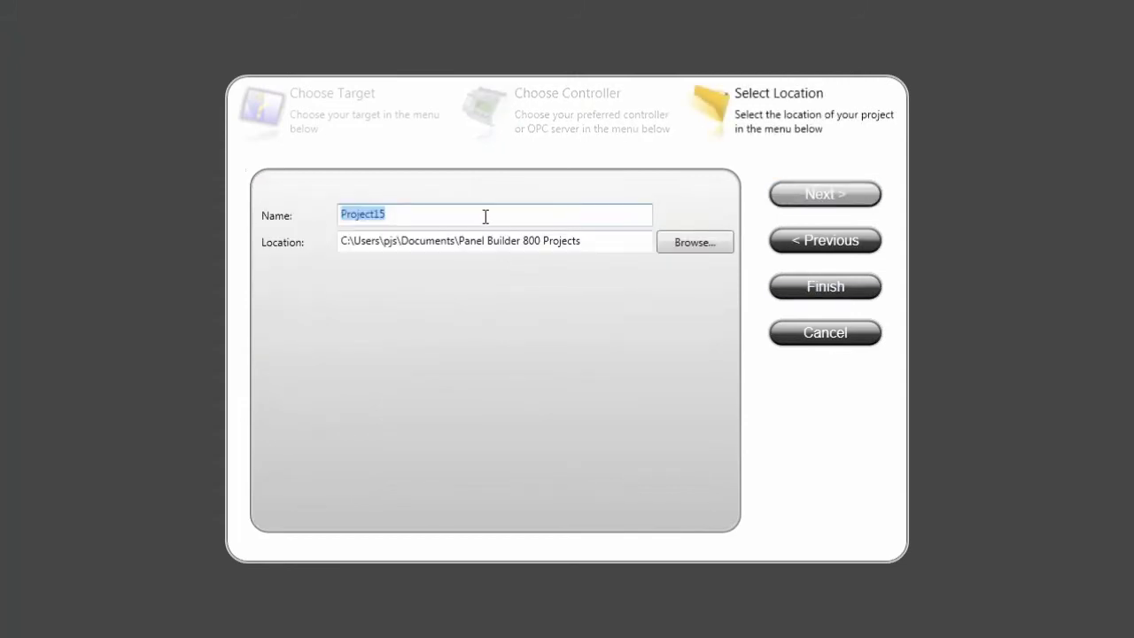
{"action": "type", "text": "ABB_Demonstration_Test"}
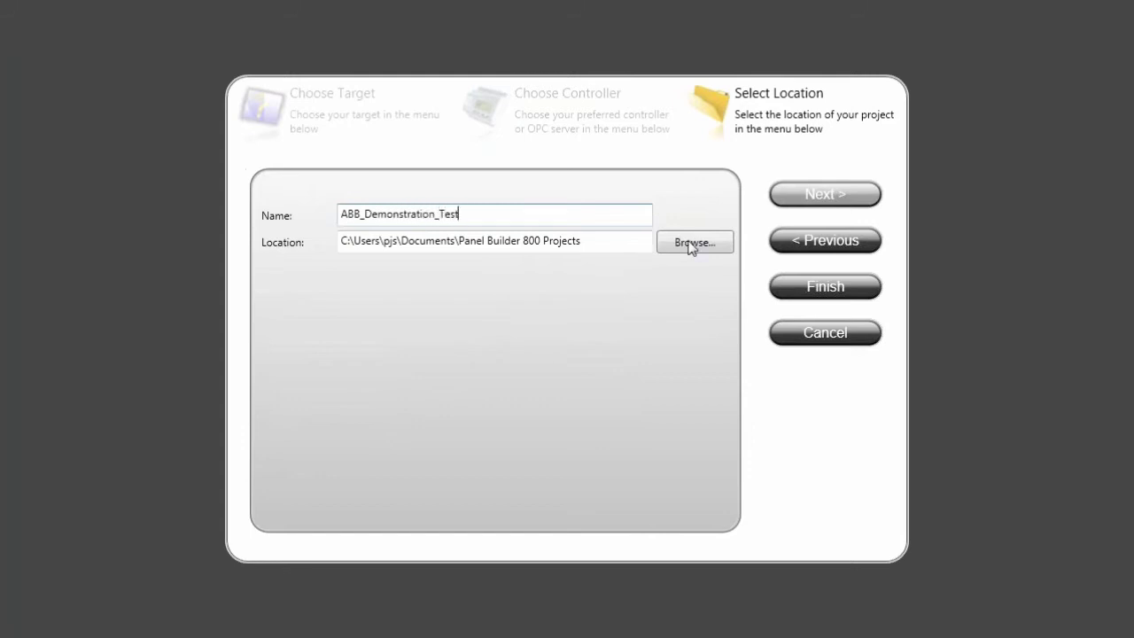
{"action": "left_click", "coordinate": [827, 288]}
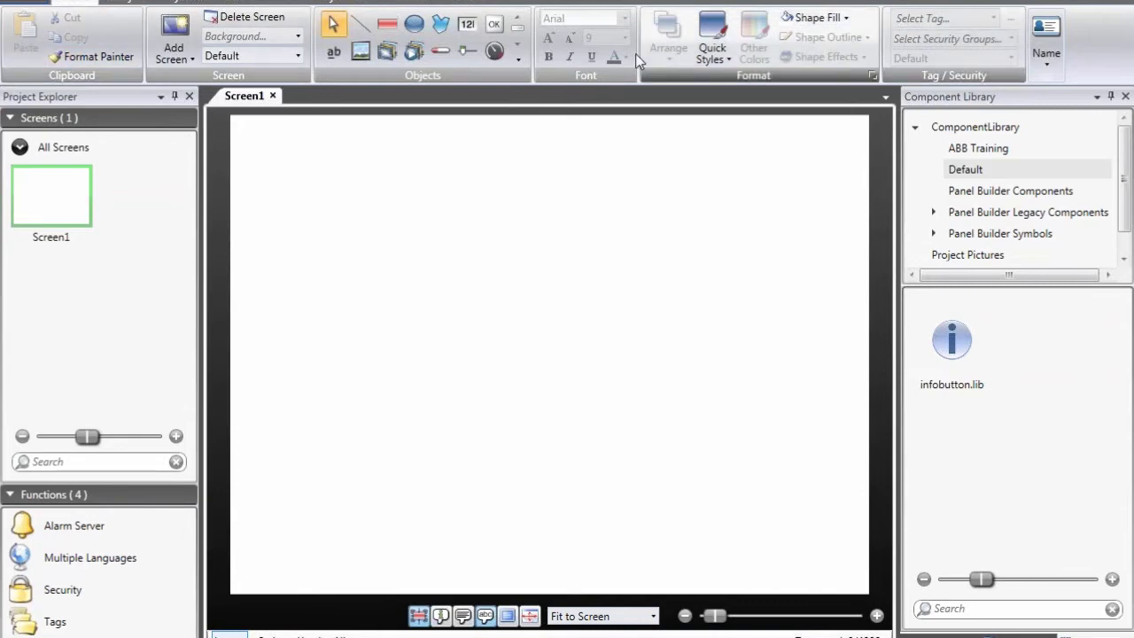
Step: Look through the ribbon's command groups, including time zone and servers, windows, dynamics and screen settings
{"action": "left_click", "coordinate": [131, 4]}
{"action": "left_click", "coordinate": [168, 5]}
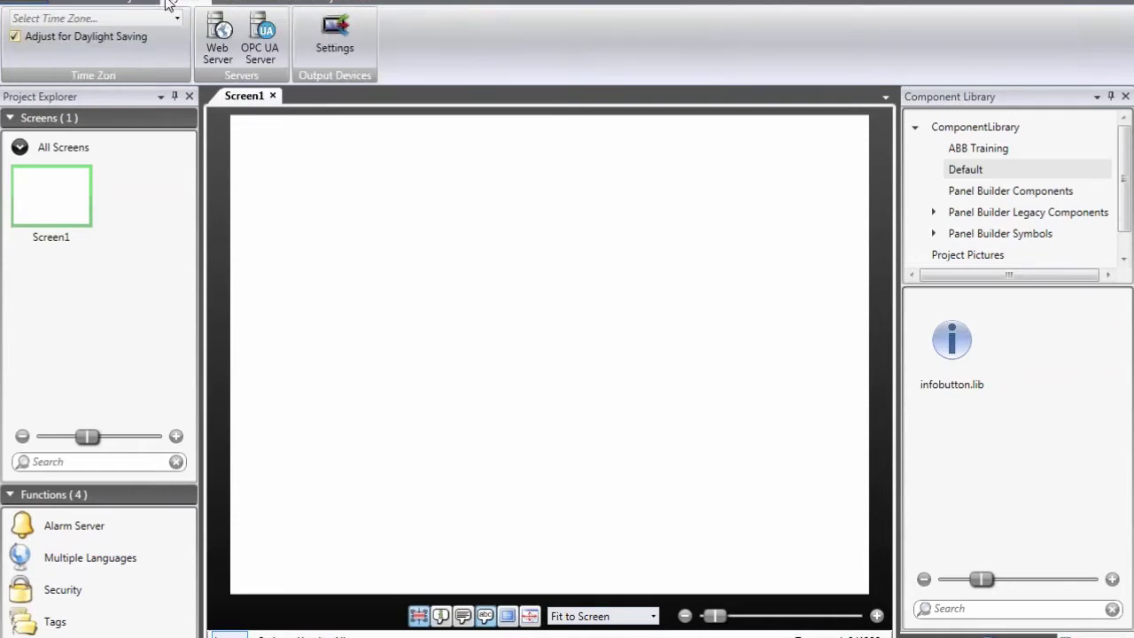
{"action": "left_click", "coordinate": [237, 4]}
{"action": "left_click", "coordinate": [282, 4]}
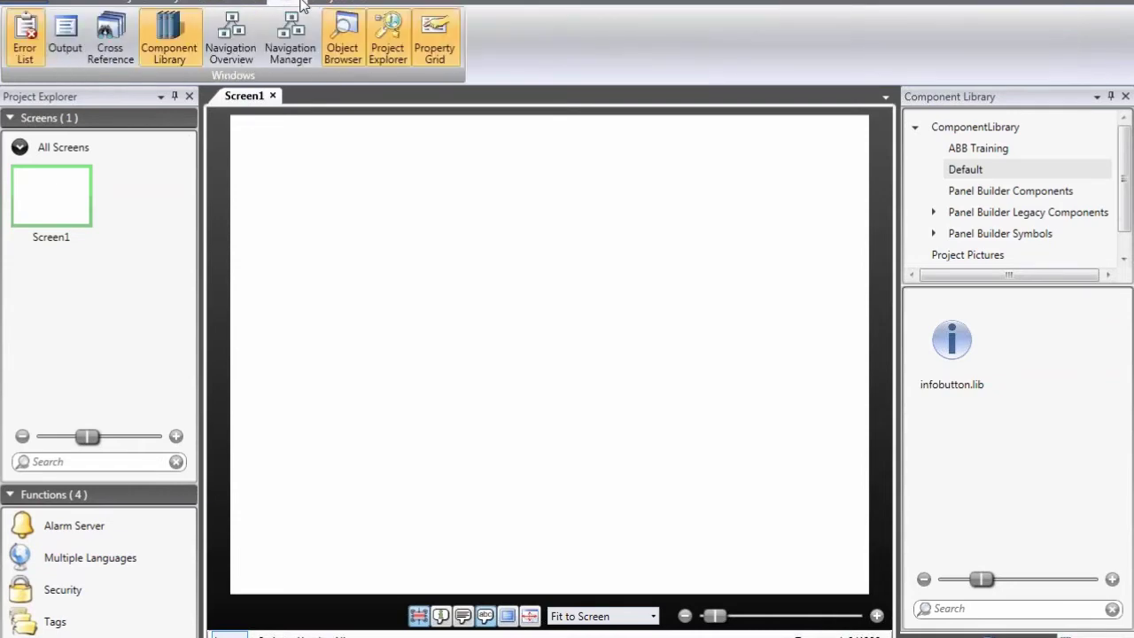
{"action": "left_click", "coordinate": [329, 5]}
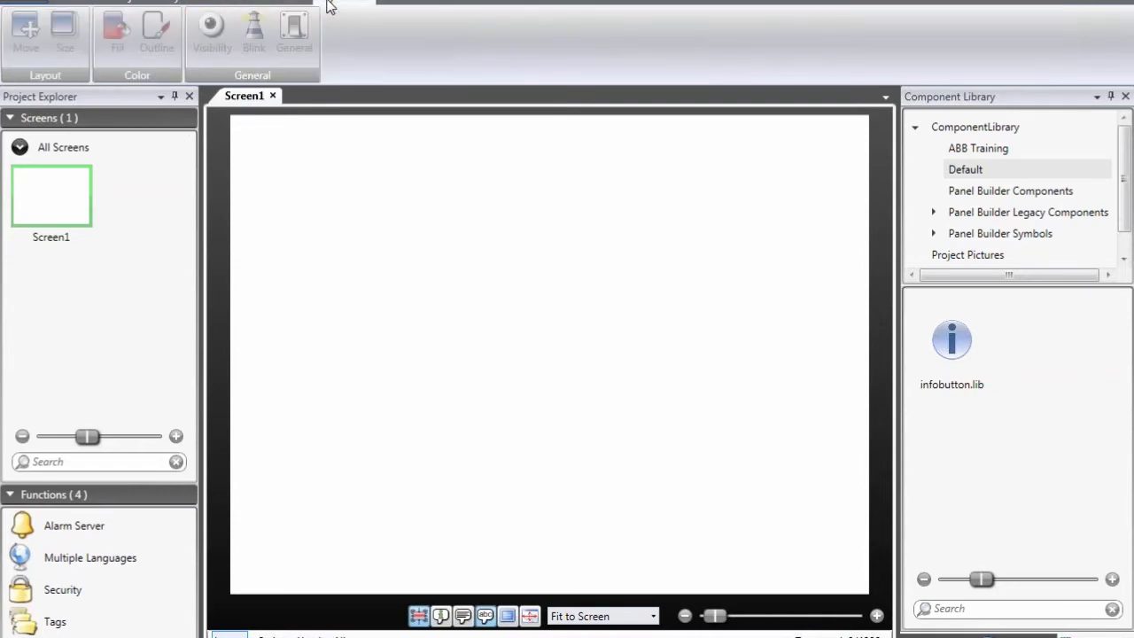
{"action": "left_click", "coordinate": [386, 3]}
{"action": "left_click", "coordinate": [454, 7]}
{"action": "left_click", "coordinate": [406, 5]}
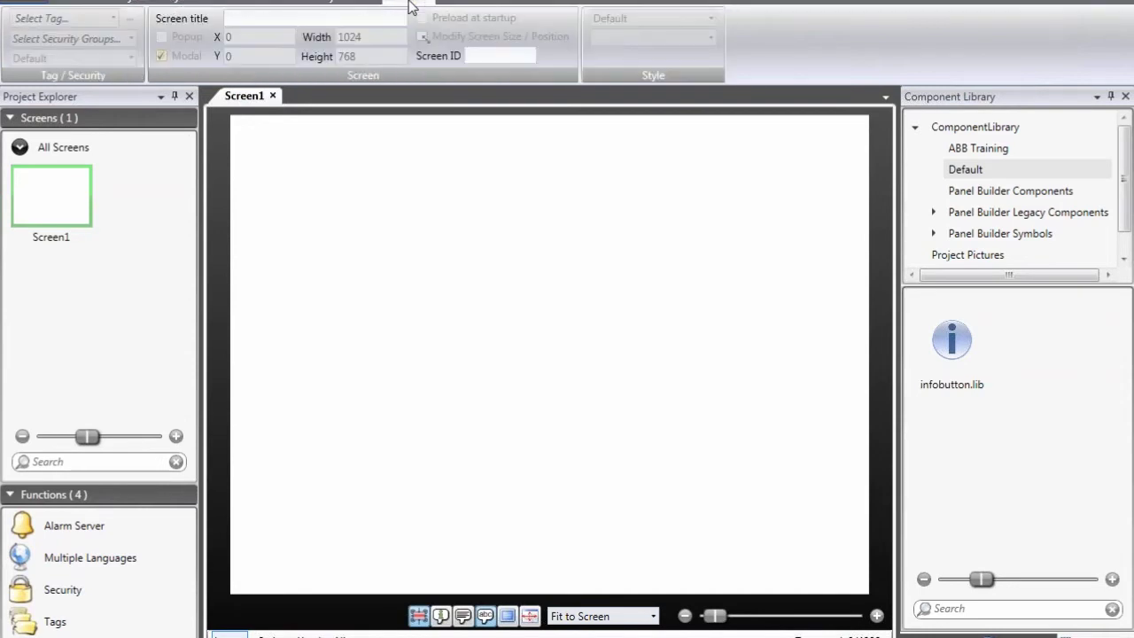
Step: Draw a large circular meter on the left half of Screen1
{"action": "left_click", "coordinate": [86, 4]}
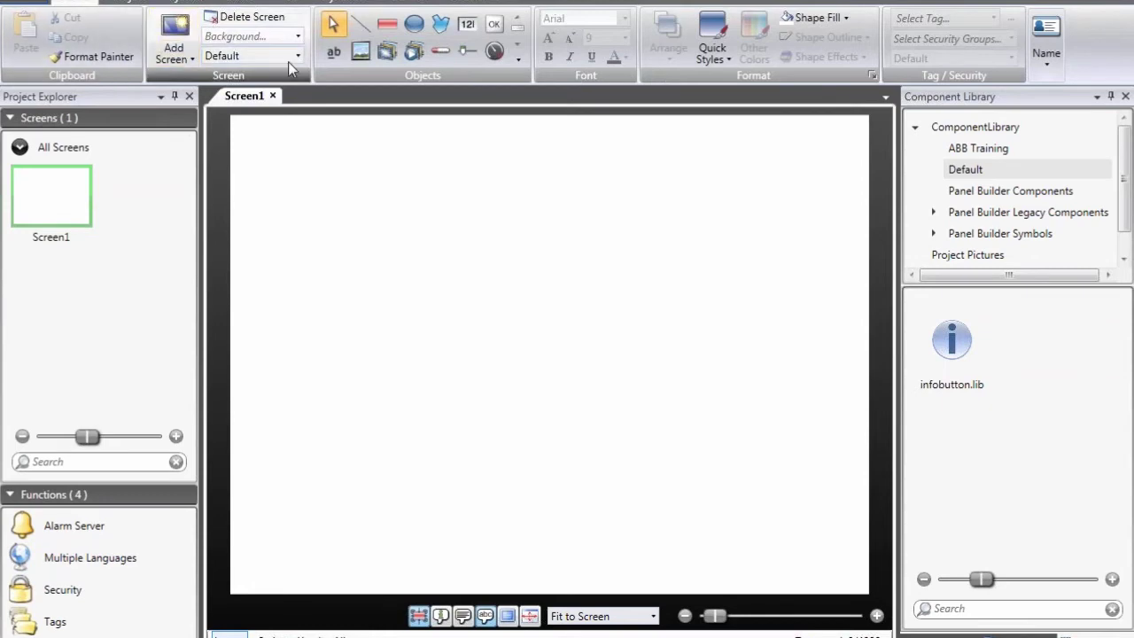
{"action": "left_click", "coordinate": [495, 52]}
{"action": "left_click_drag", "start_coordinate": [345, 202], "coordinate": [584, 448]}
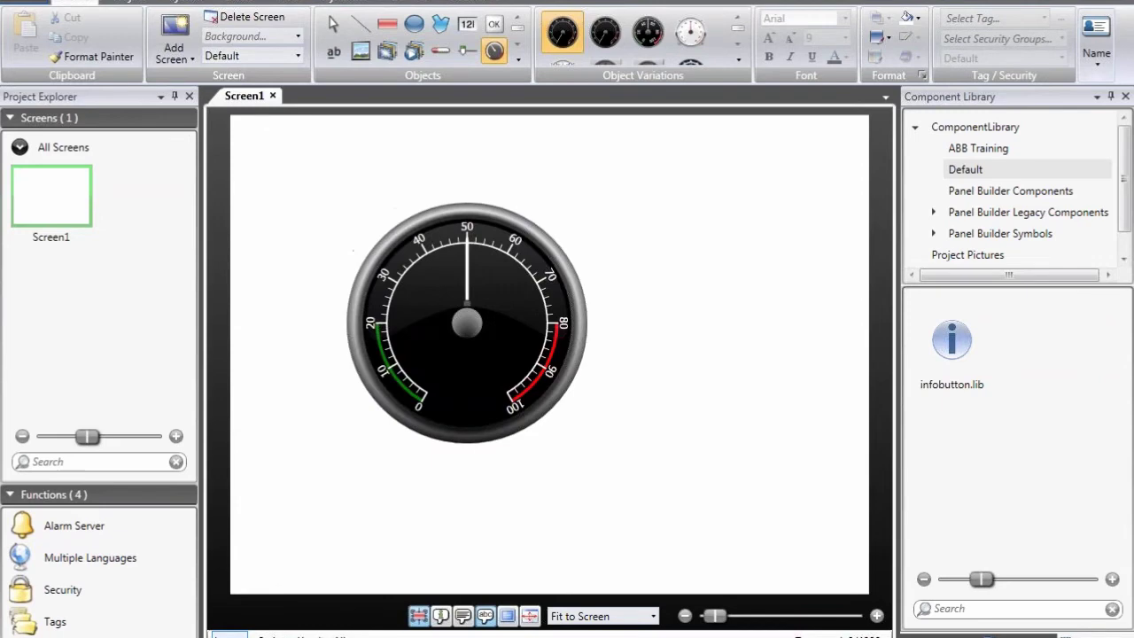
Step: Draw a button to the right of the circular meter and shift it slightly closer to the meter
{"action": "left_click", "coordinate": [495, 27]}
{"action": "left_click_drag", "start_coordinate": [629, 233], "coordinate": [751, 290]}
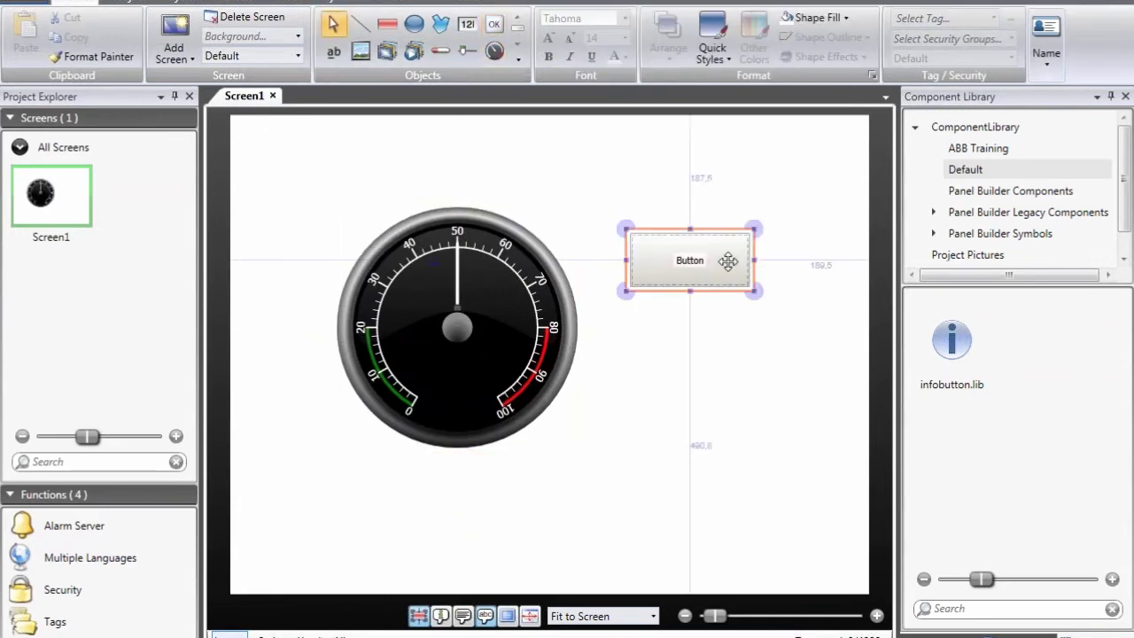
{"action": "left_click_drag", "start_coordinate": [716, 257], "coordinate": [702, 250]}
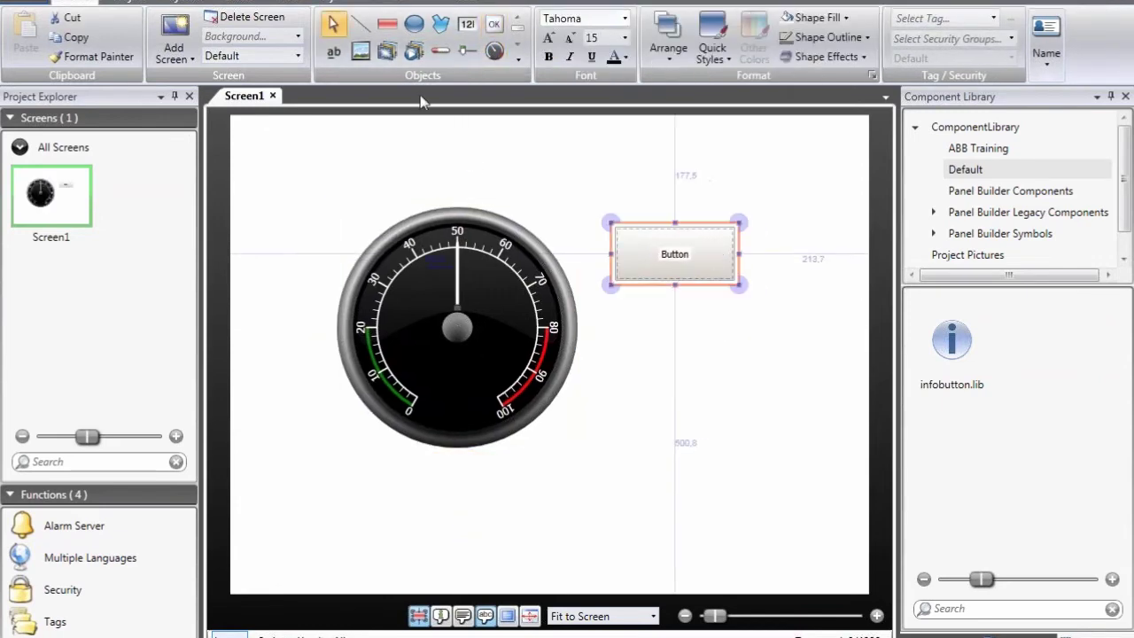
Step: Add an analog numeric object below the button and move the button down closer to it
{"action": "left_click", "coordinate": [467, 24]}
{"action": "left_click_drag", "start_coordinate": [611, 312], "coordinate": [694, 365]}
{"action": "left_click_drag", "start_coordinate": [673, 255], "coordinate": [691, 279]}
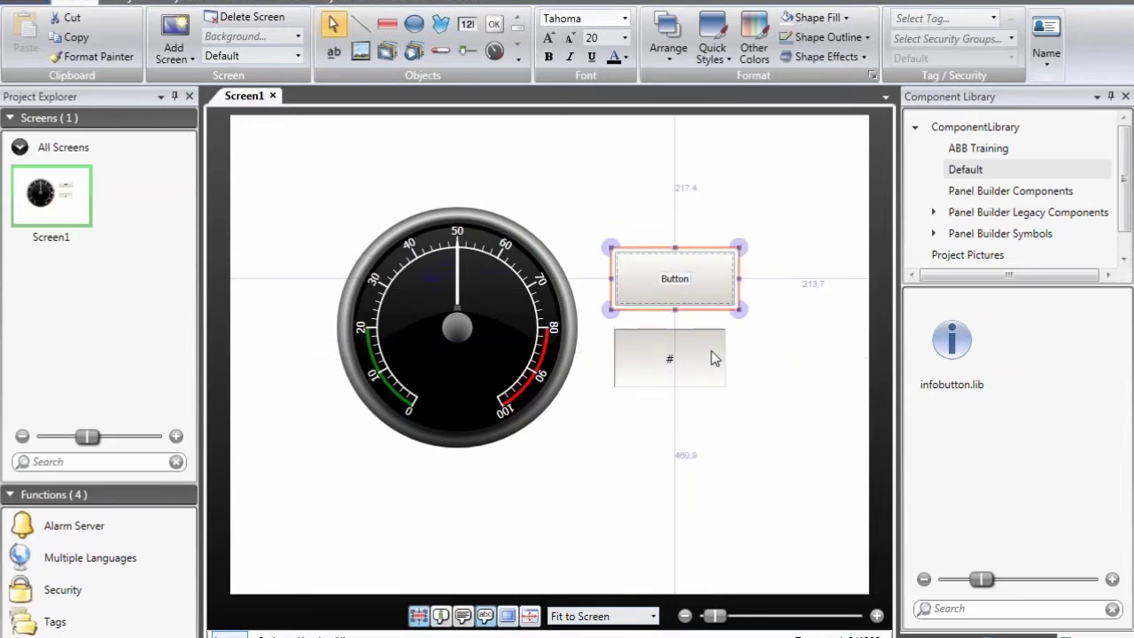
Step: Widen the analog numeric object to match the width of the button above it
{"action": "left_click", "coordinate": [723, 352]}
{"action": "scroll", "coordinate": [735, 348], "scroll_direction": "up", "scroll_amount": 1}
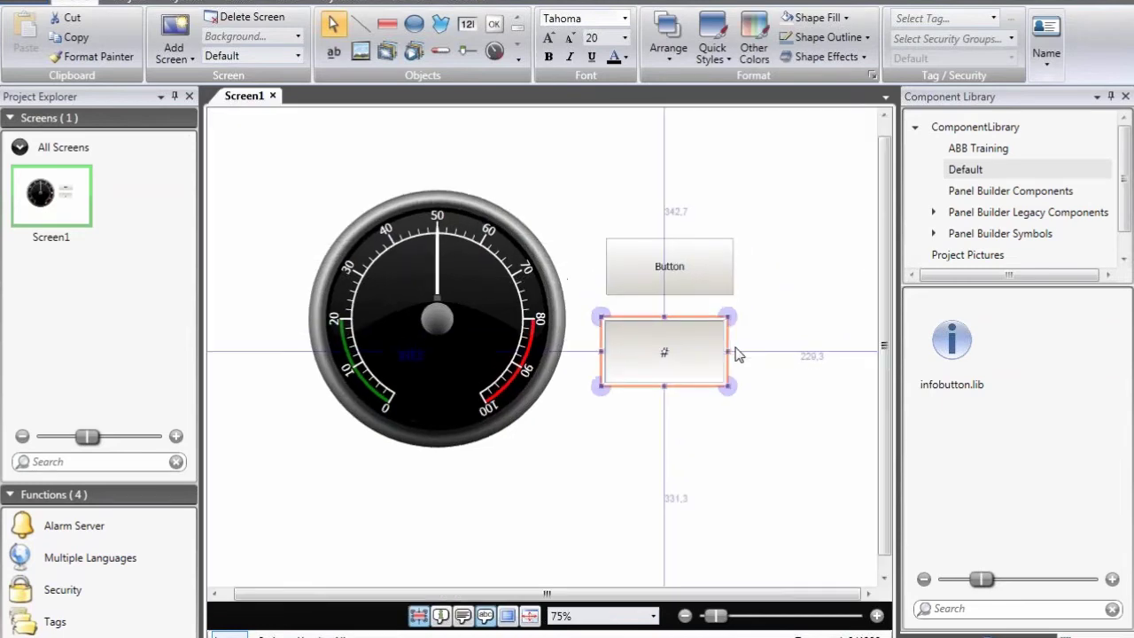
{"action": "scroll", "coordinate": [738, 353], "scroll_direction": "up", "scroll_amount": 4}
{"action": "mouse_move", "coordinate": [728, 368]}
{"action": "left_mouse_down"}
{"action": "mouse_move", "coordinate": [739, 369]}
{"action": "mouse_move", "coordinate": [702, 368]}
{"action": "mouse_move", "coordinate": [740, 369]}
{"action": "mouse_move", "coordinate": [699, 366]}
{"action": "mouse_move", "coordinate": [726, 366]}
{"action": "left_mouse_up"}
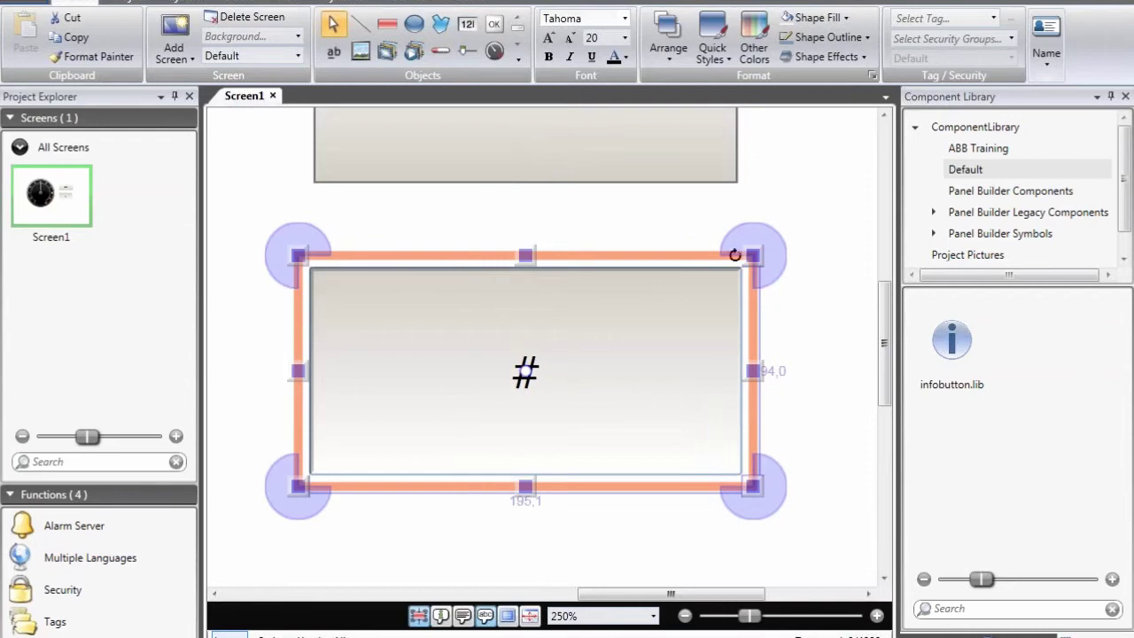
Step: Apply a dark blue theme fill to the circular meter, the button and the analog numeric object together
{"action": "scroll", "coordinate": [690, 252], "scroll_direction": "down", "scroll_amount": 2}
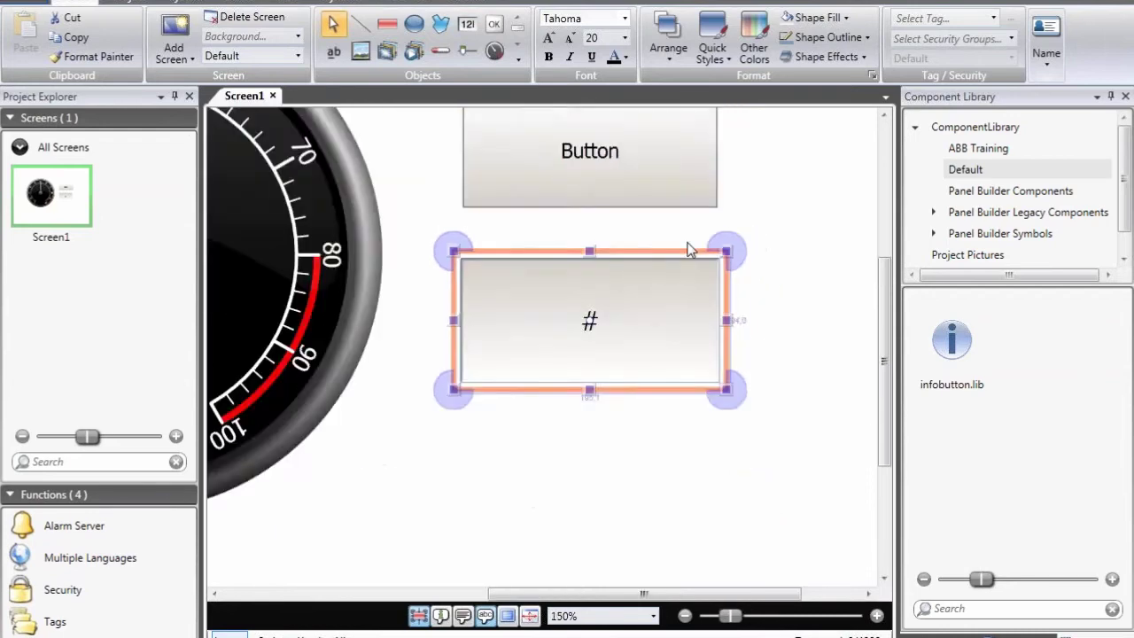
{"action": "scroll", "coordinate": [689, 252], "scroll_direction": "down", "scroll_amount": 2}
{"action": "left_click_drag", "start_coordinate": [798, 125], "coordinate": [266, 504]}
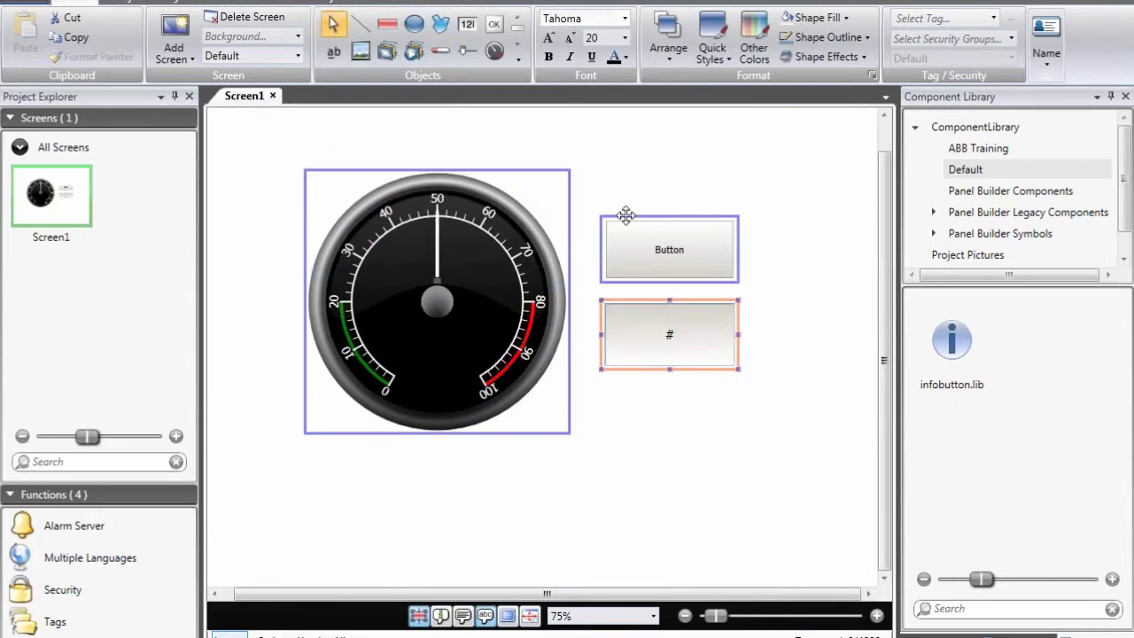
{"action": "left_click", "coordinate": [812, 18]}
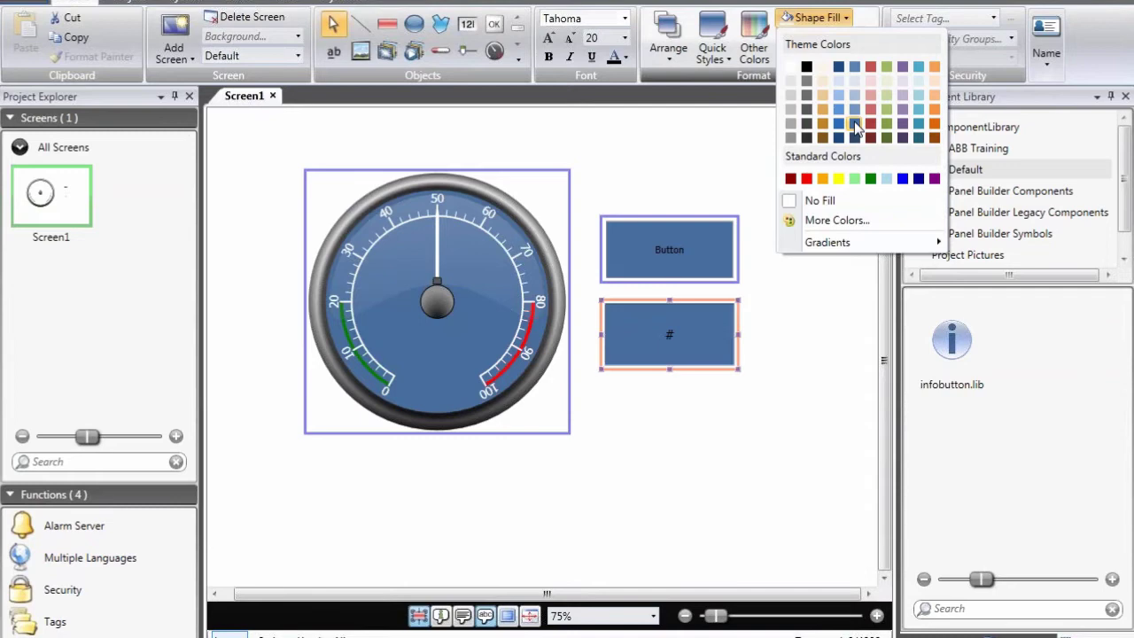
{"action": "left_click", "coordinate": [854, 125]}
{"action": "left_click", "coordinate": [737, 157]}
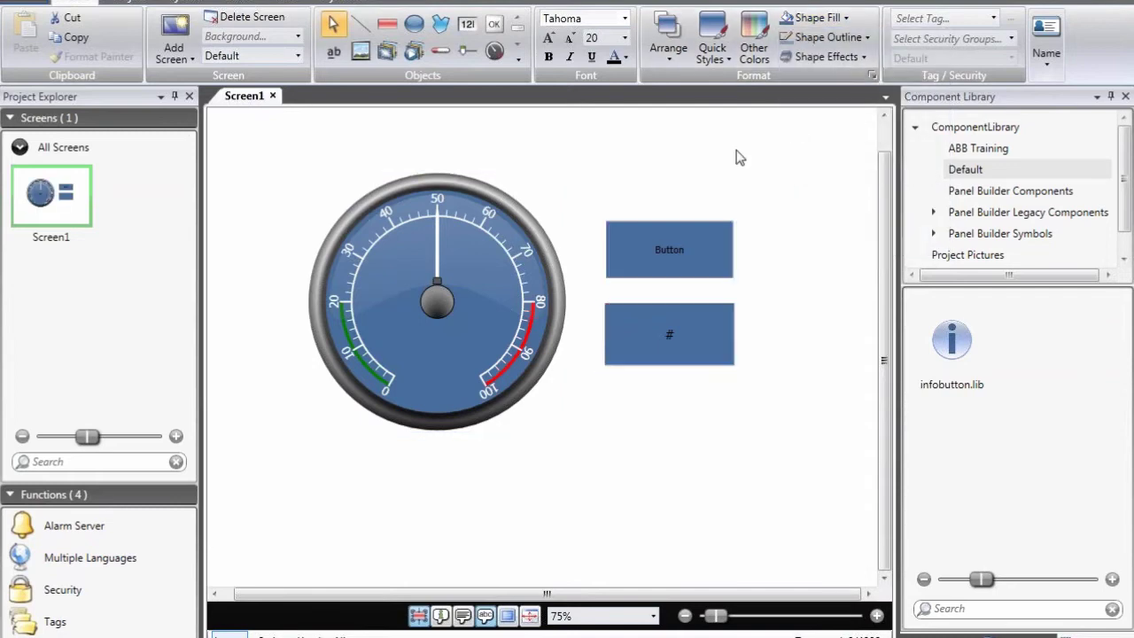
Step: Show the circular meter's general settings to review its angles, regions, value scale and style
{"action": "left_click", "coordinate": [474, 234]}
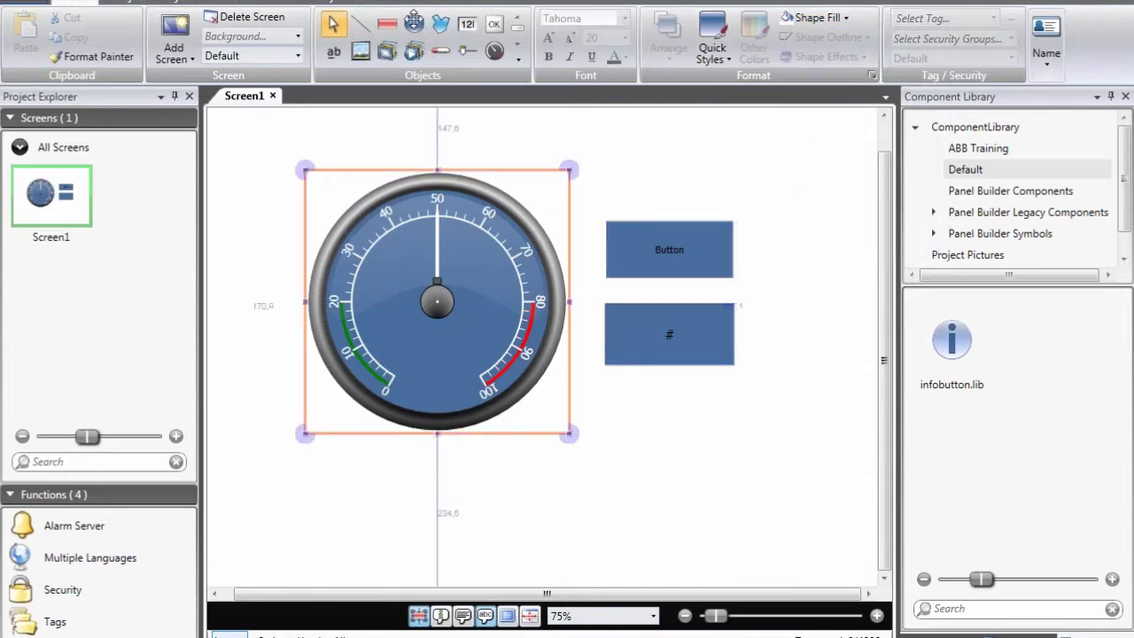
{"action": "left_click", "coordinate": [412, 3]}
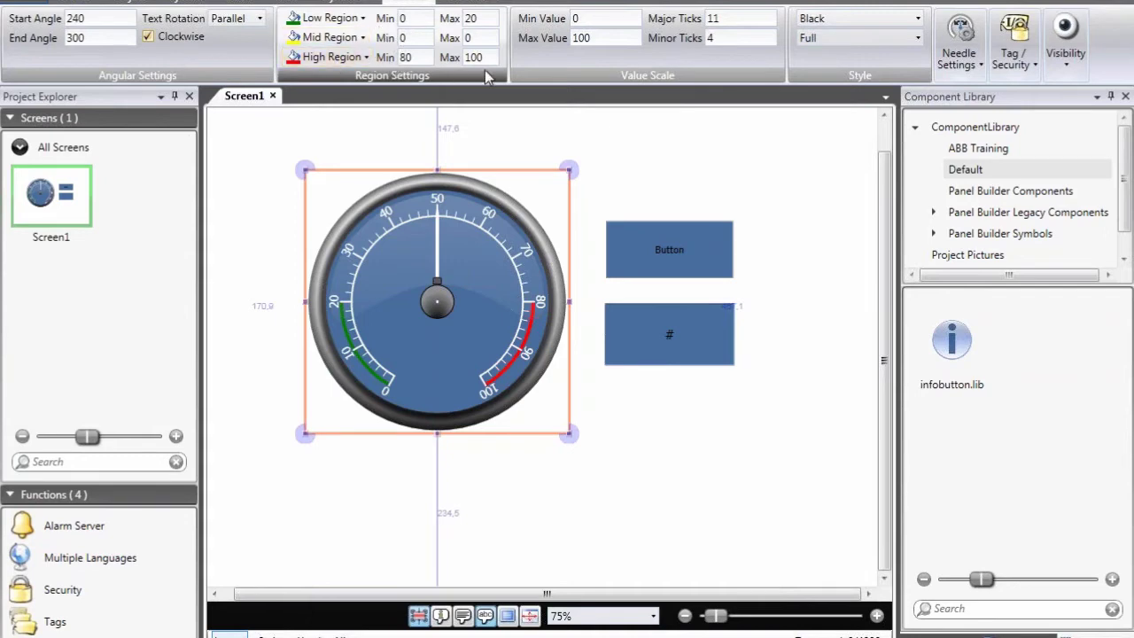
Step: Change the button's display text to "Click me"
{"action": "left_click", "coordinate": [695, 241]}
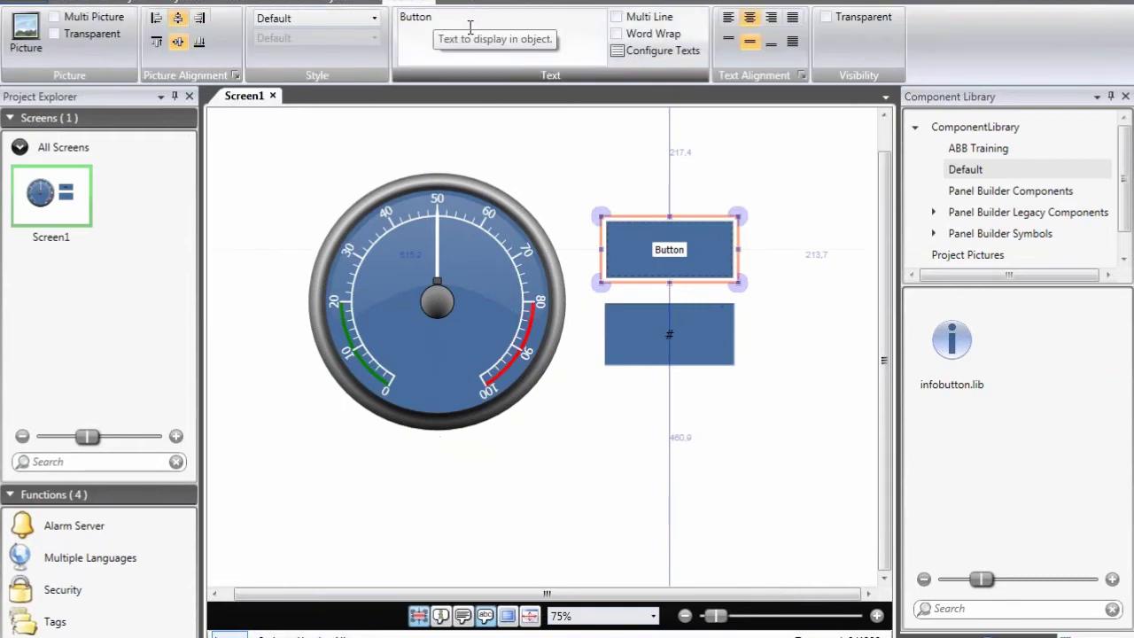
{"action": "left_click", "coordinate": [470, 19]}
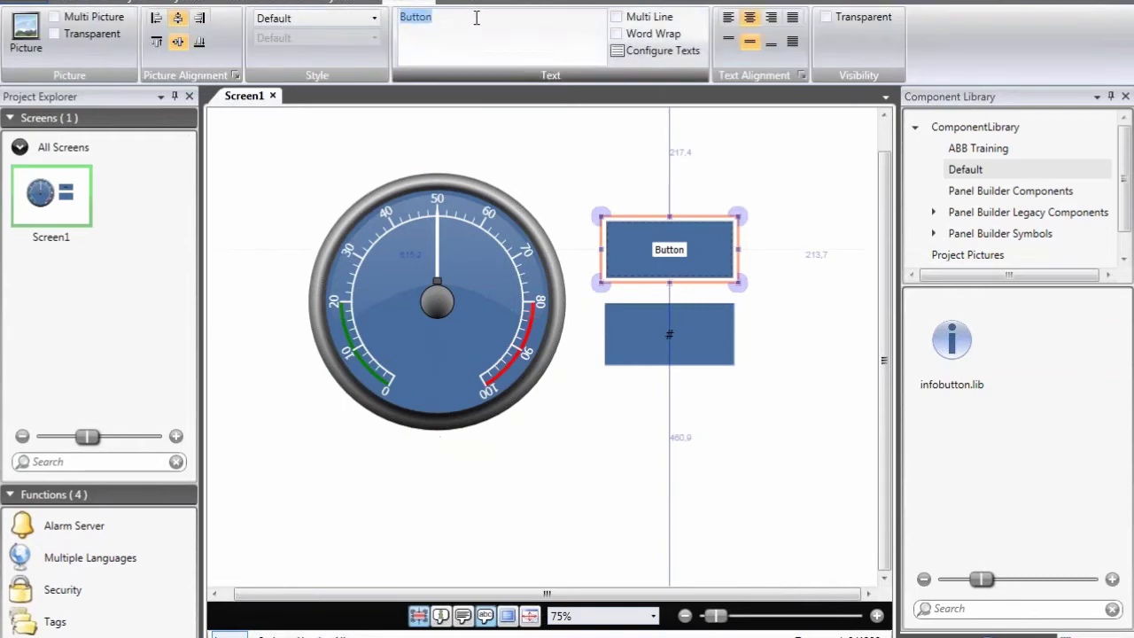
{"action": "type", "text": "B"}
{"action": "key", "text": "BackSpace"}
{"action": "type", "text": "Click me"}
{"action": "key", "text": "Return"}
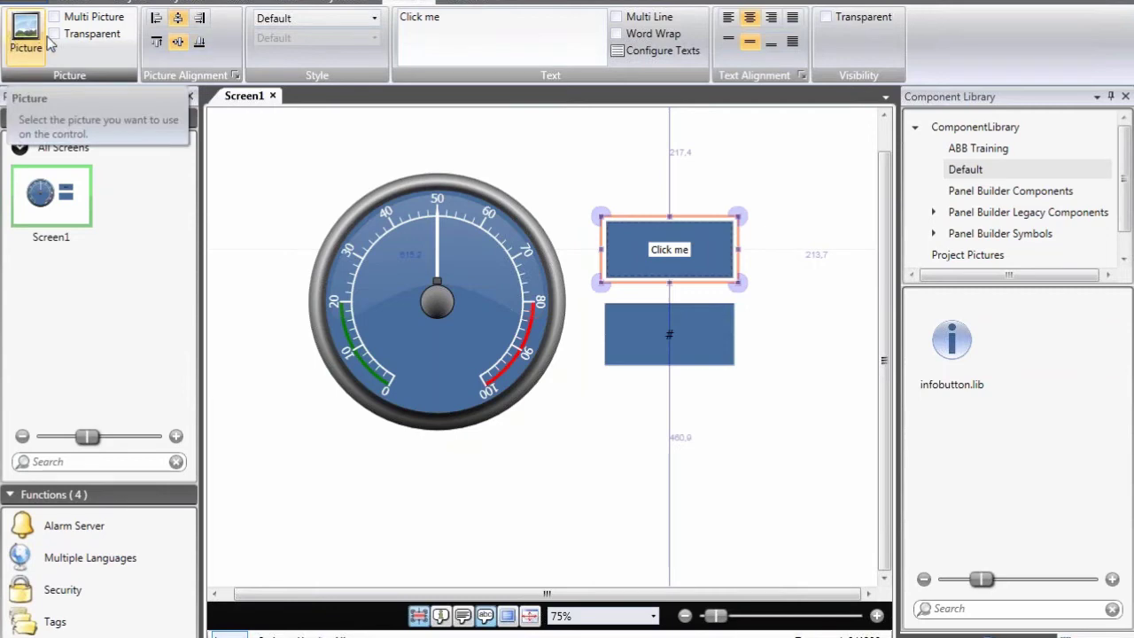
Step: Add the suffix "%" to the analog numeric object and review its available display formats
{"action": "left_click", "coordinate": [718, 335]}
{"action": "scroll", "coordinate": [714, 332], "scroll_direction": "up", "scroll_amount": 3}
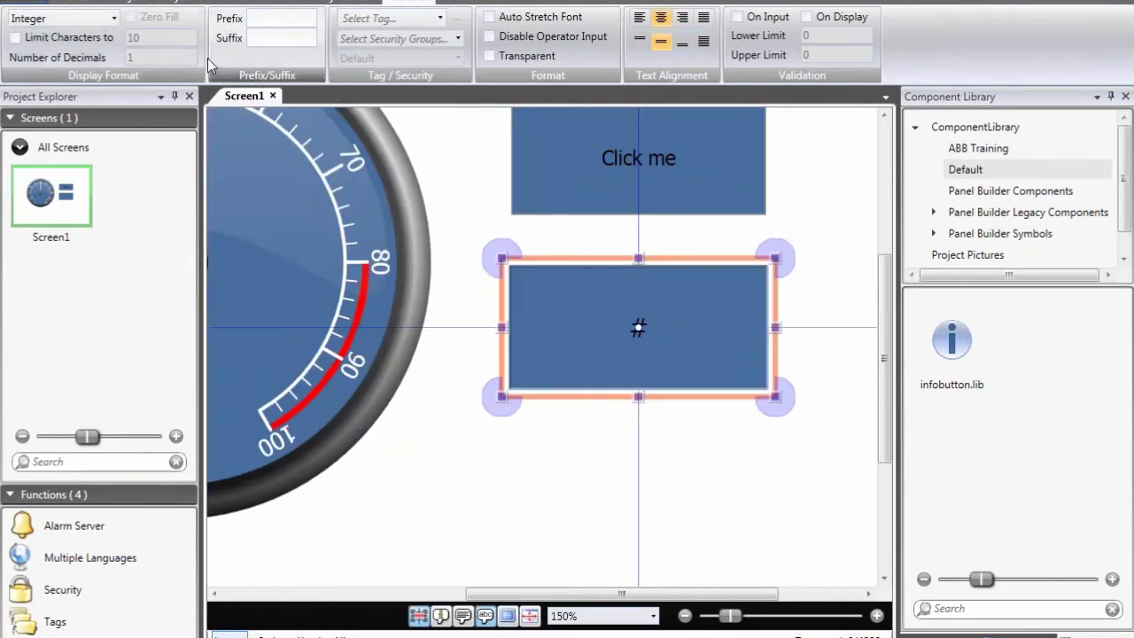
{"action": "left_click", "coordinate": [278, 41]}
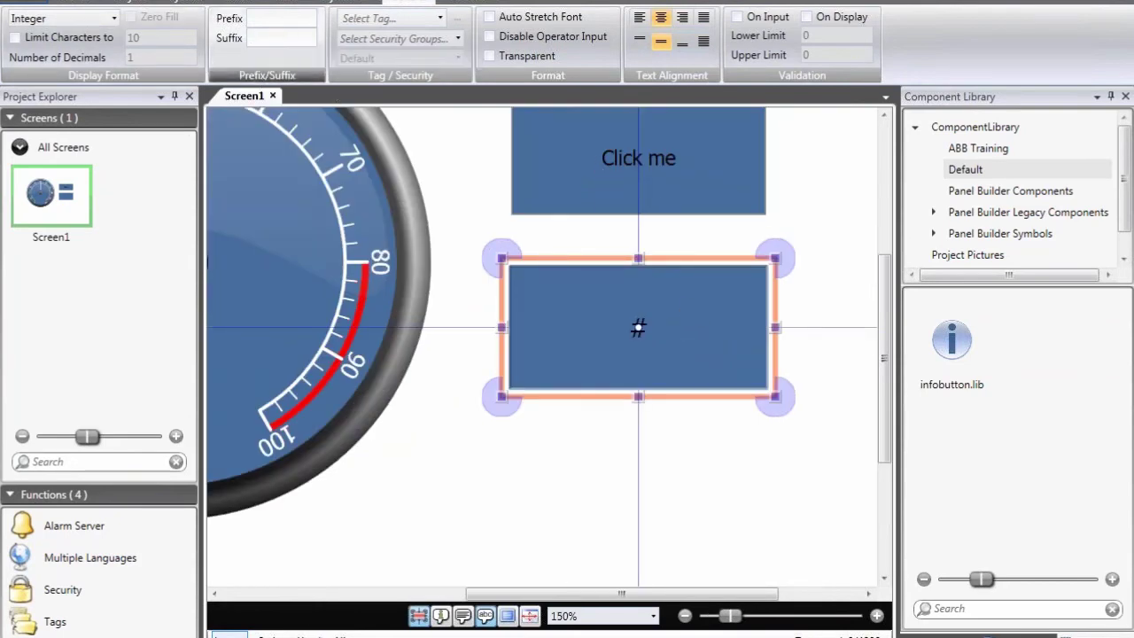
{"action": "type", "text": "%"}
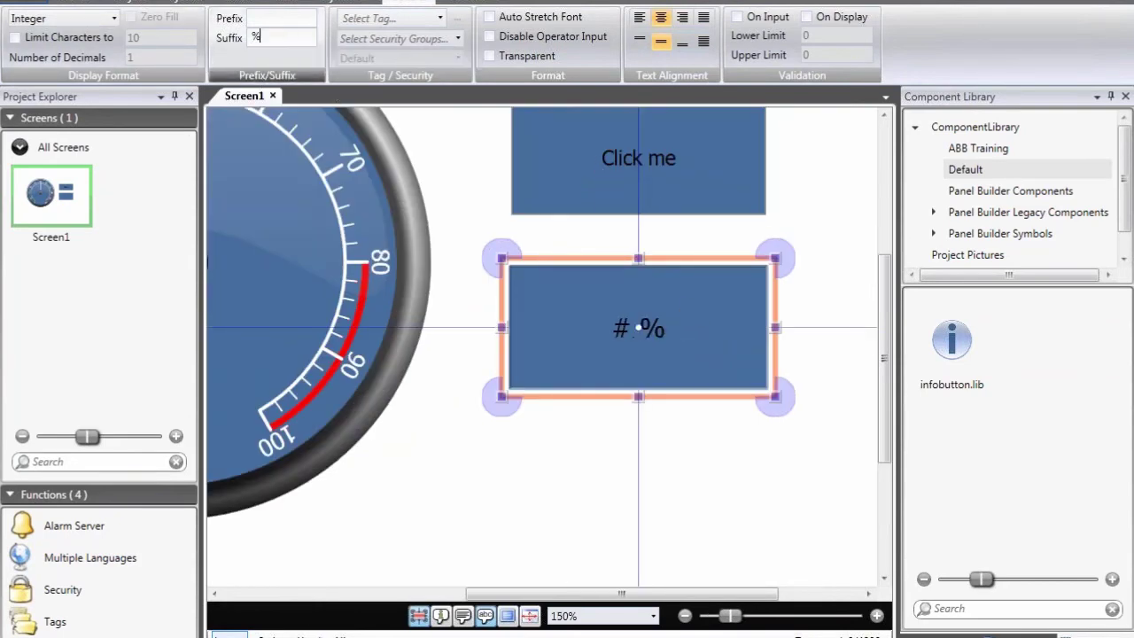
{"action": "left_click", "coordinate": [114, 18]}
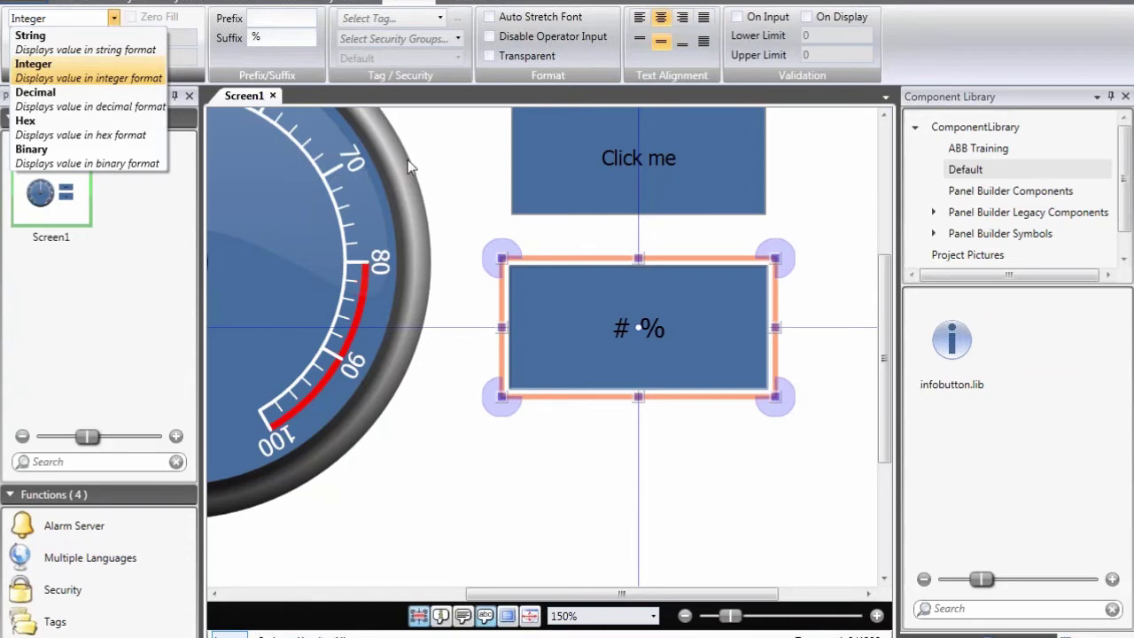
{"action": "left_click", "coordinate": [492, 177]}
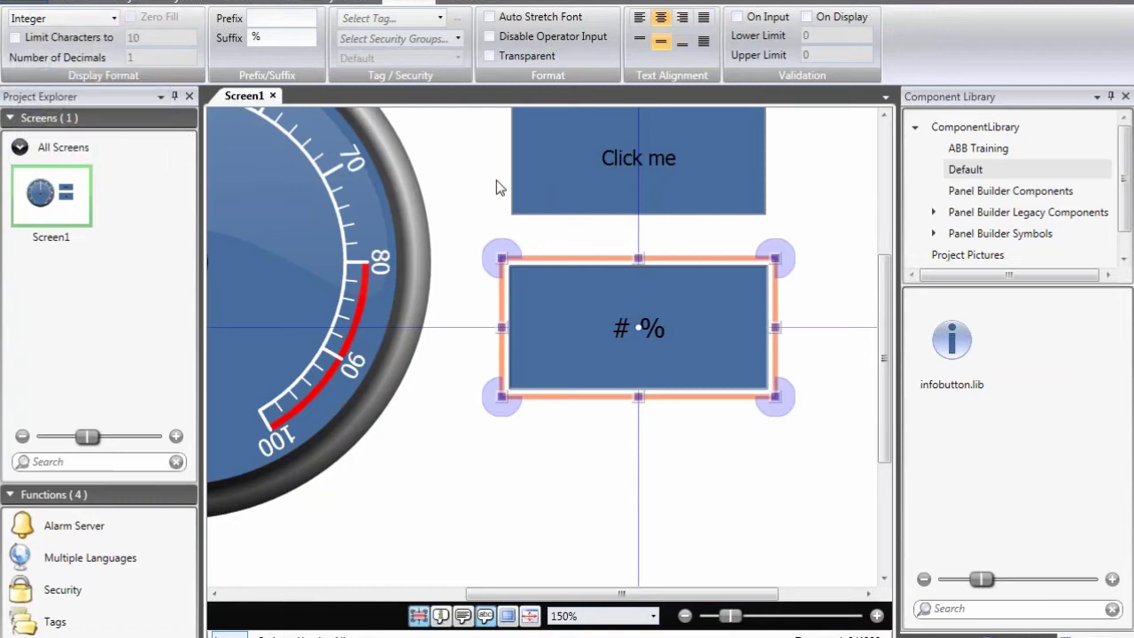
Step: Assign the Show Screen action with Screen1 as target to the "Click me" button's Click event
{"action": "scroll", "coordinate": [499, 179], "scroll_direction": "down", "scroll_amount": 2}
{"action": "left_click", "coordinate": [542, 163]}
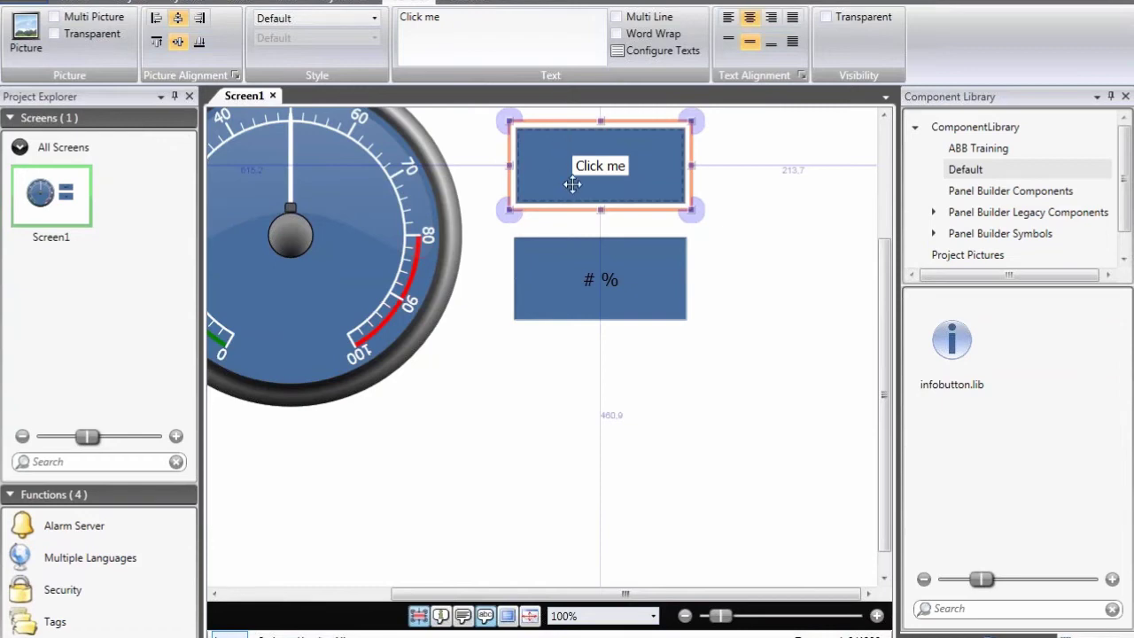
{"action": "left_click", "coordinate": [472, 4]}
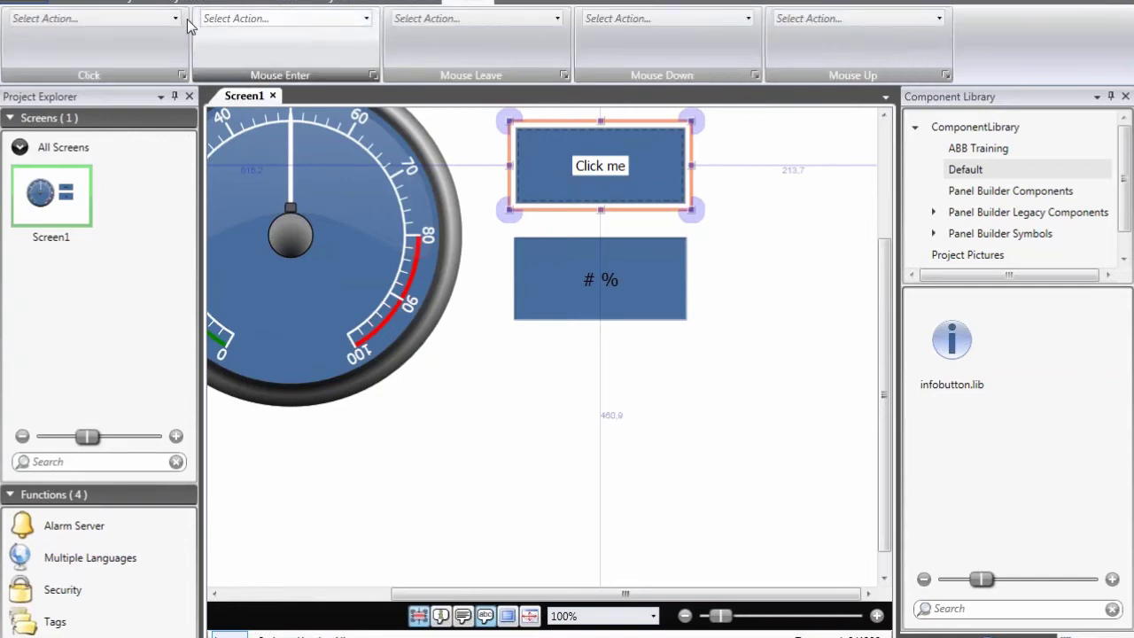
{"action": "left_click", "coordinate": [175, 19]}
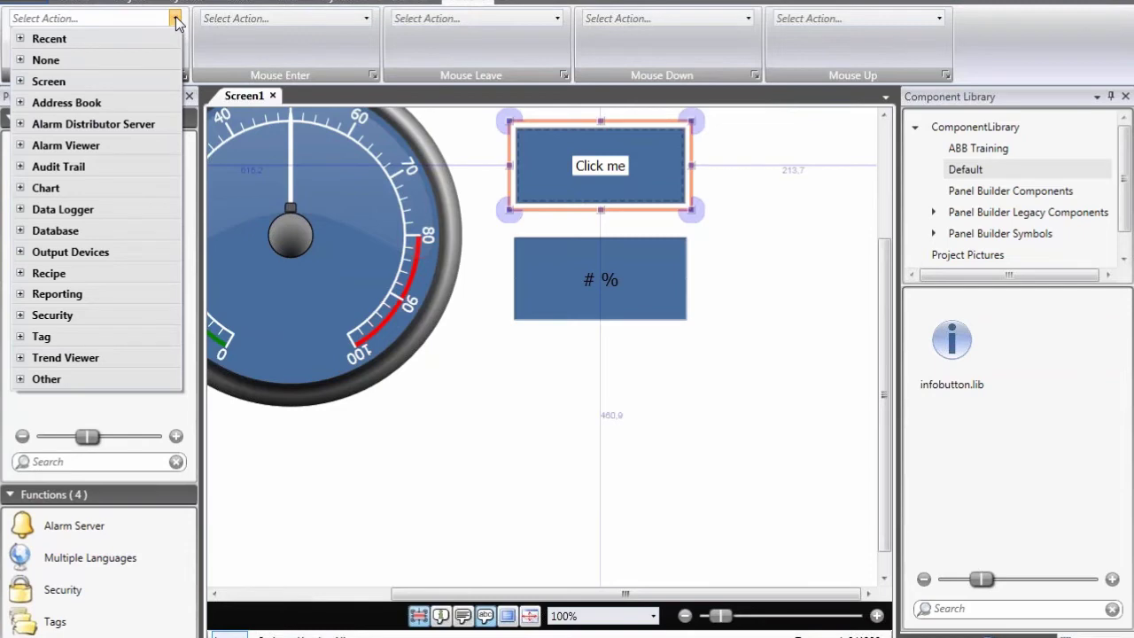
{"action": "left_click", "coordinate": [21, 82]}
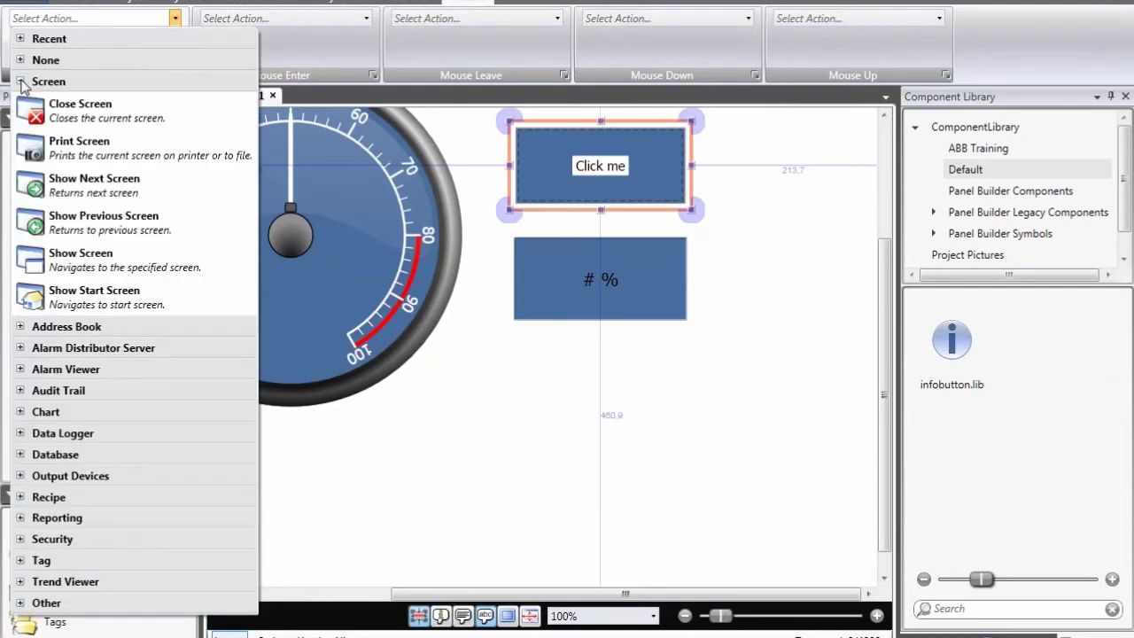
{"action": "left_click", "coordinate": [112, 266]}
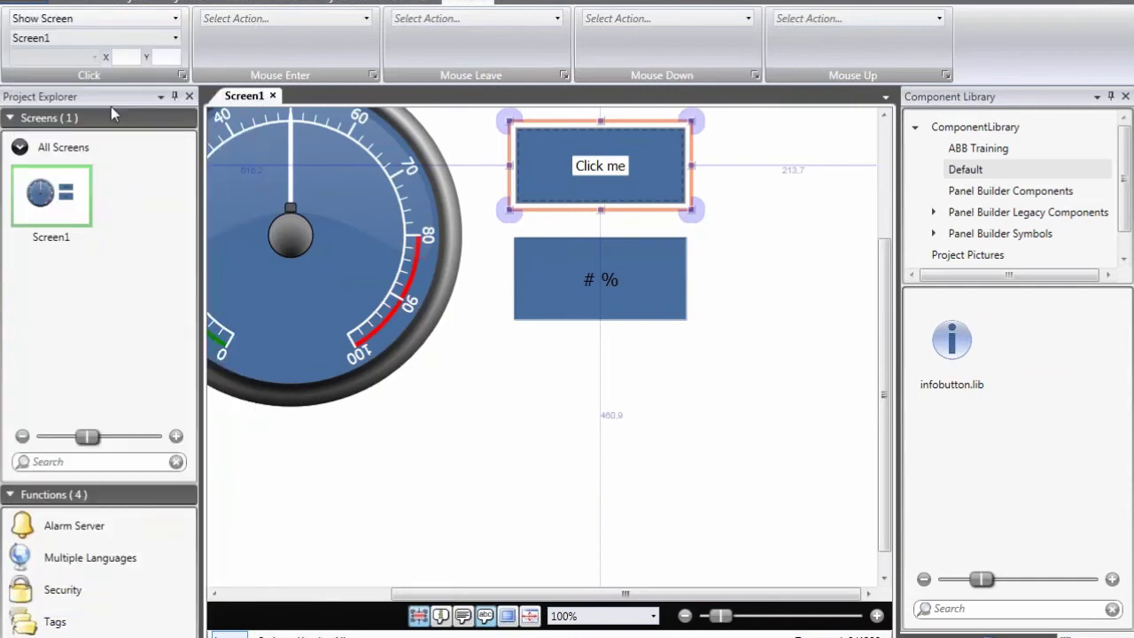
{"action": "left_click", "coordinate": [115, 38]}
{"action": "left_click", "coordinate": [103, 84]}
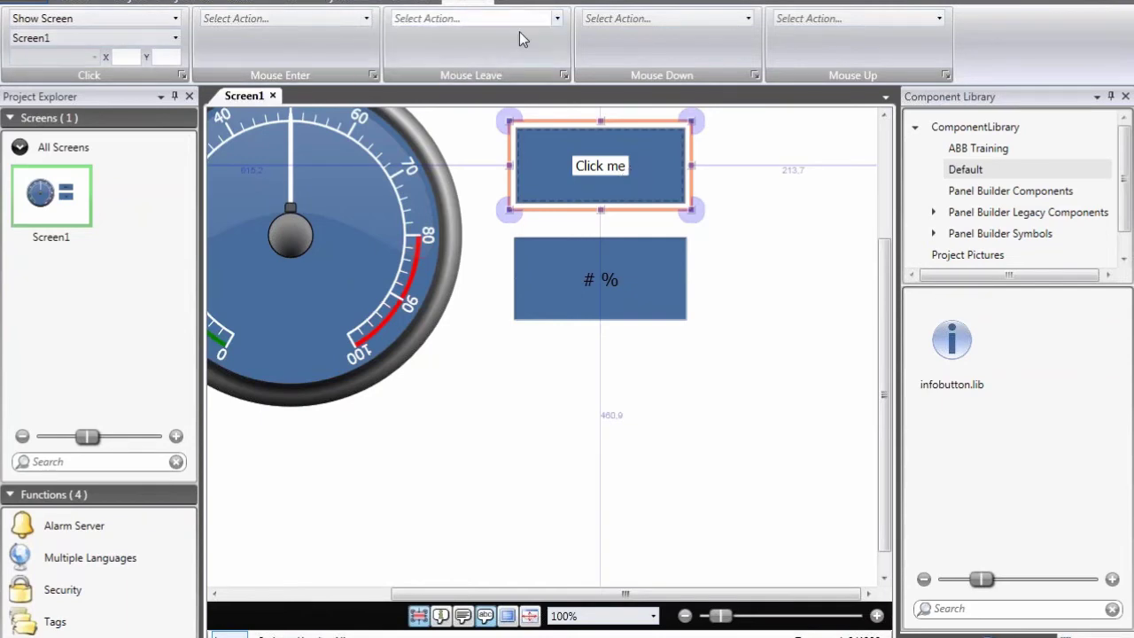
Step: Shift the circular meter, the button and the numeric object together slightly down and to the right on the screen
{"action": "left_click", "coordinate": [496, 356]}
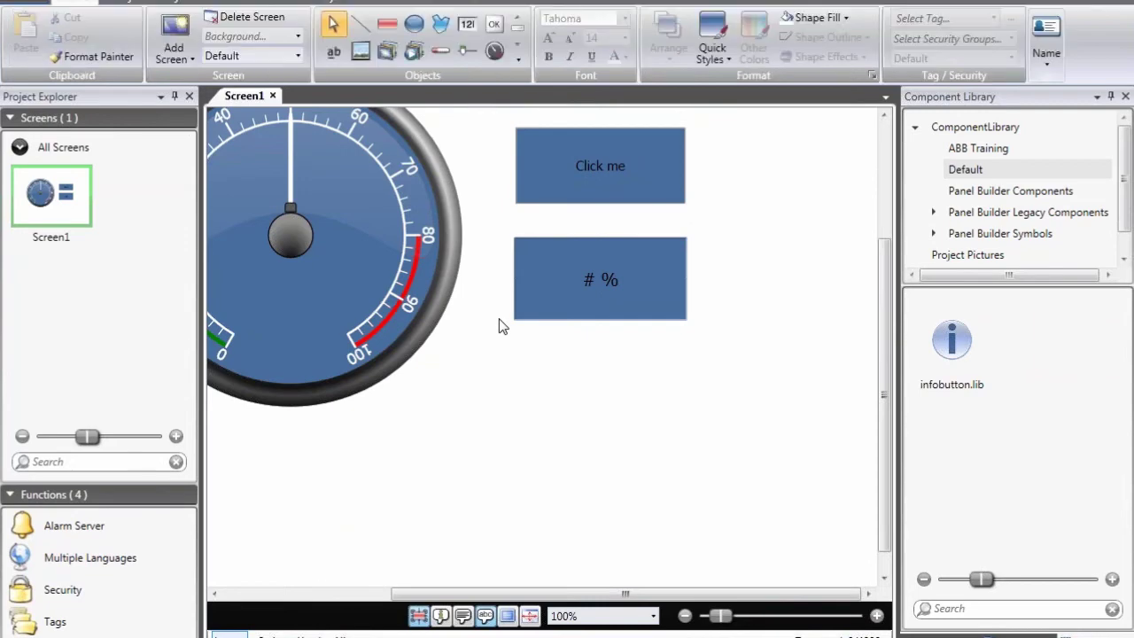
{"action": "scroll", "coordinate": [501, 316], "scroll_direction": "down", "scroll_amount": 2}
{"action": "scroll", "coordinate": [534, 302], "scroll_direction": "up", "scroll_amount": 1}
{"action": "left_click_drag", "start_coordinate": [257, 135], "coordinate": [825, 493]}
{"action": "left_click_drag", "start_coordinate": [708, 232], "coordinate": [716, 258]}
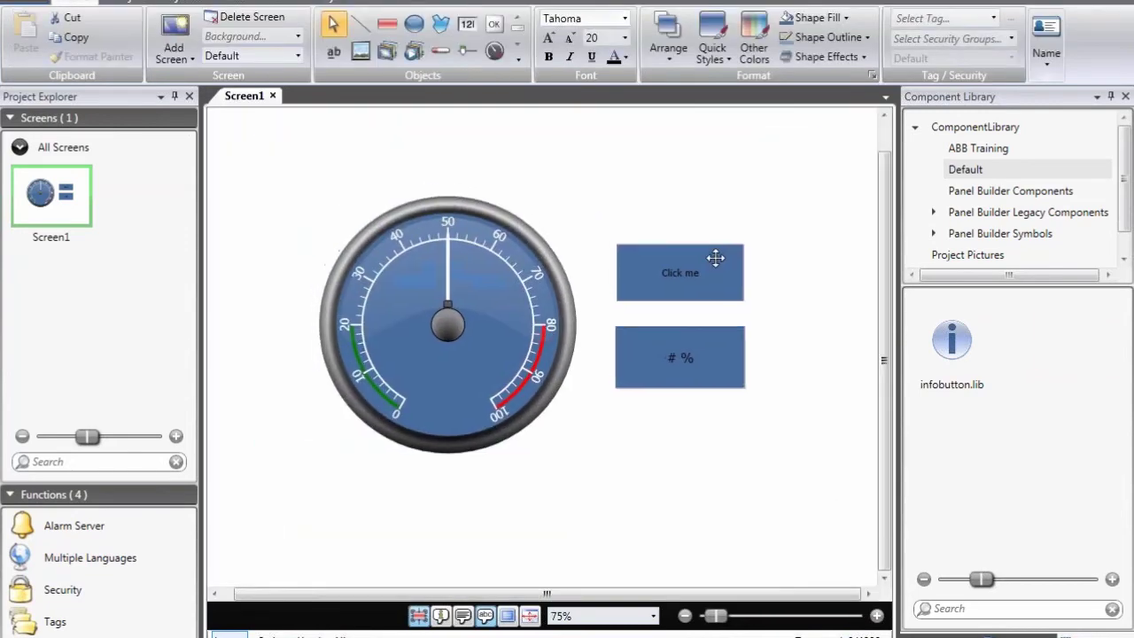
{"action": "left_click", "coordinate": [772, 233]}
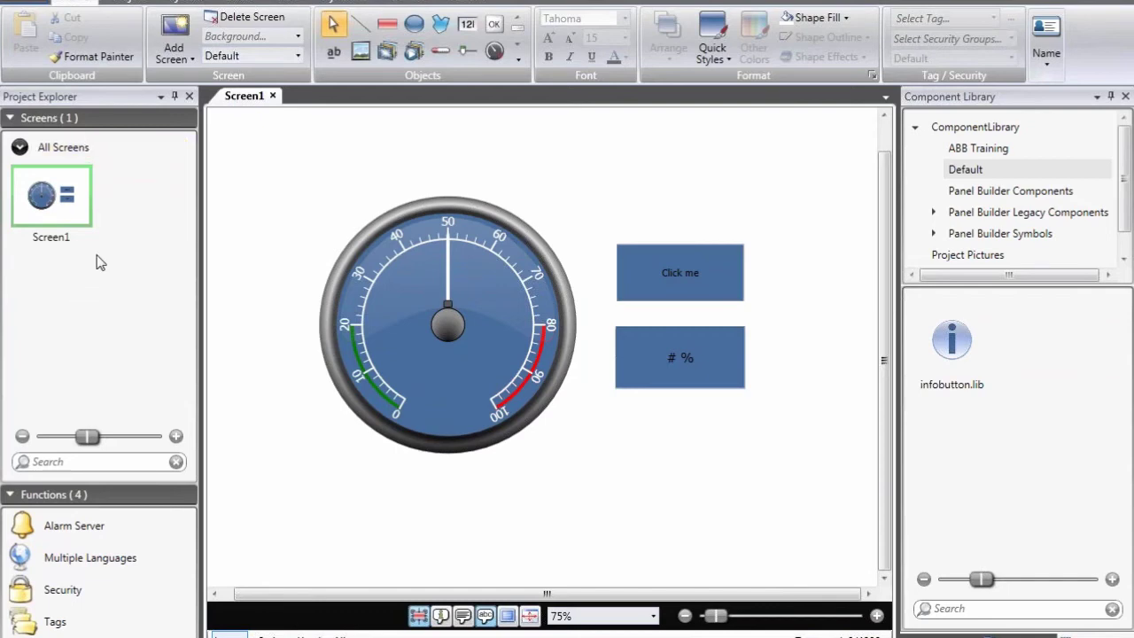
Step: Add three blank screens to the project and review the available screen templates
{"action": "left_click", "coordinate": [176, 29]}
{"action": "left_click", "coordinate": [175, 29]}
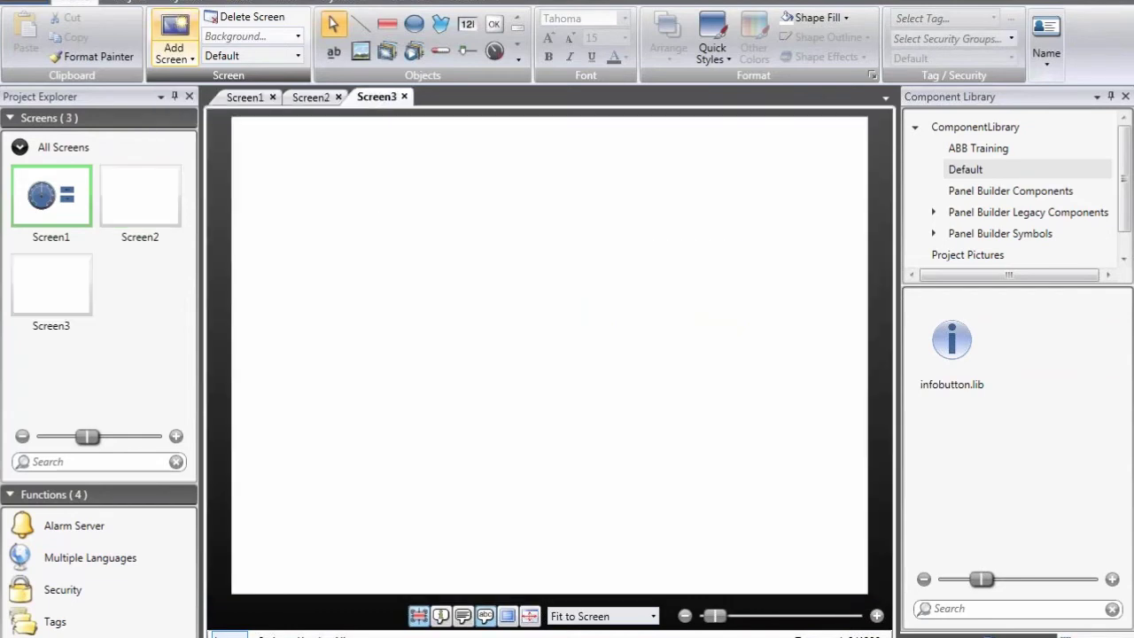
{"action": "left_click", "coordinate": [176, 30]}
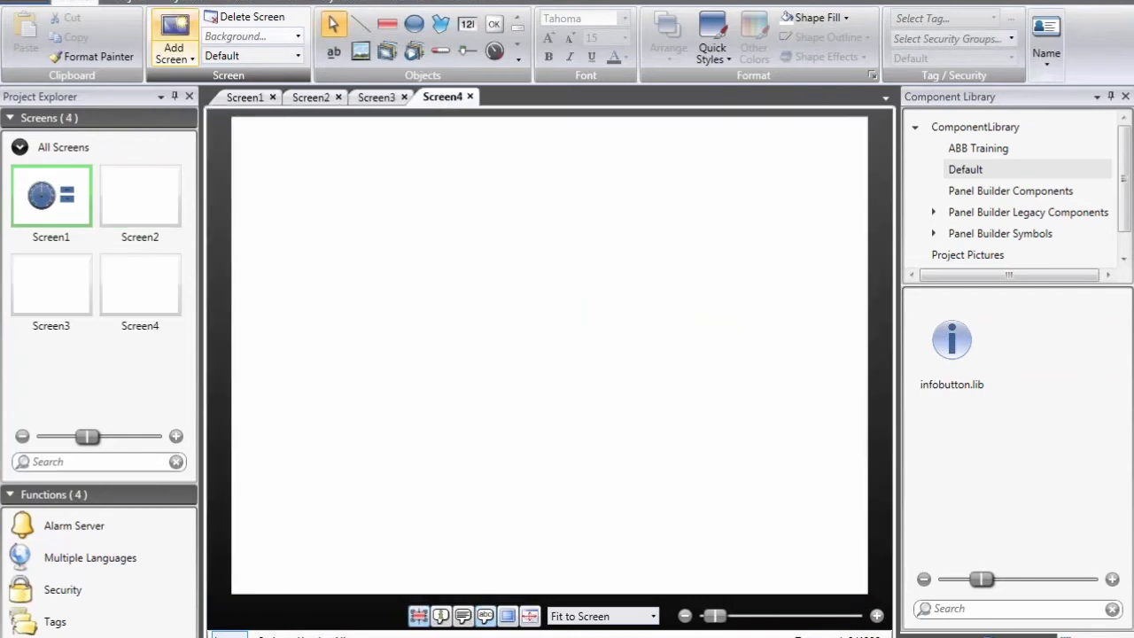
{"action": "left_click", "coordinate": [174, 58]}
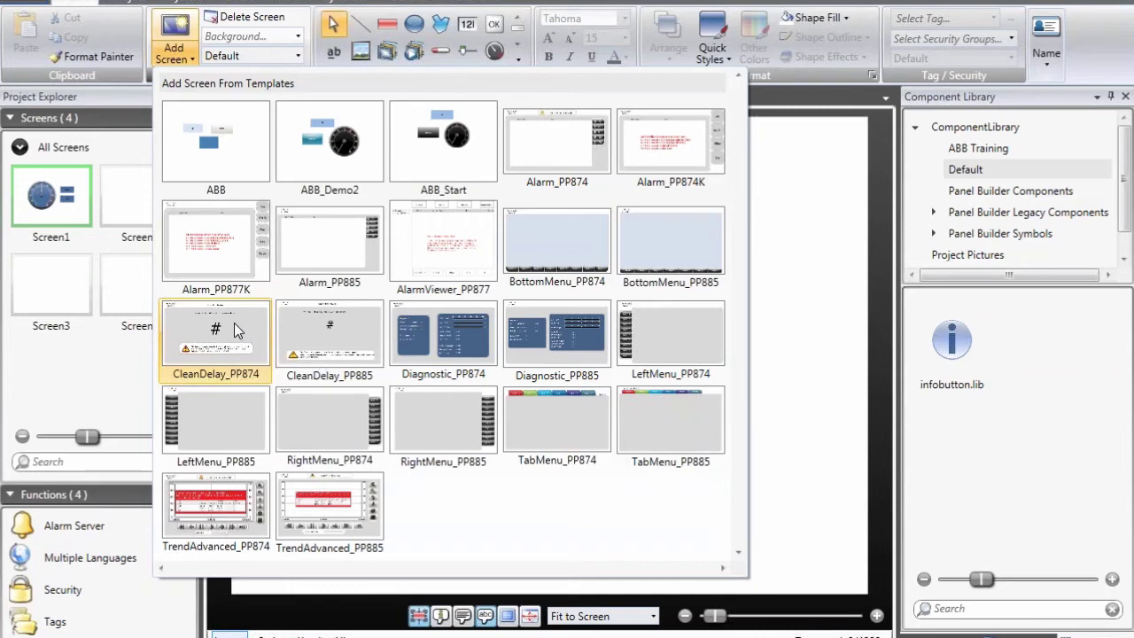
{"action": "left_click", "coordinate": [183, 55]}
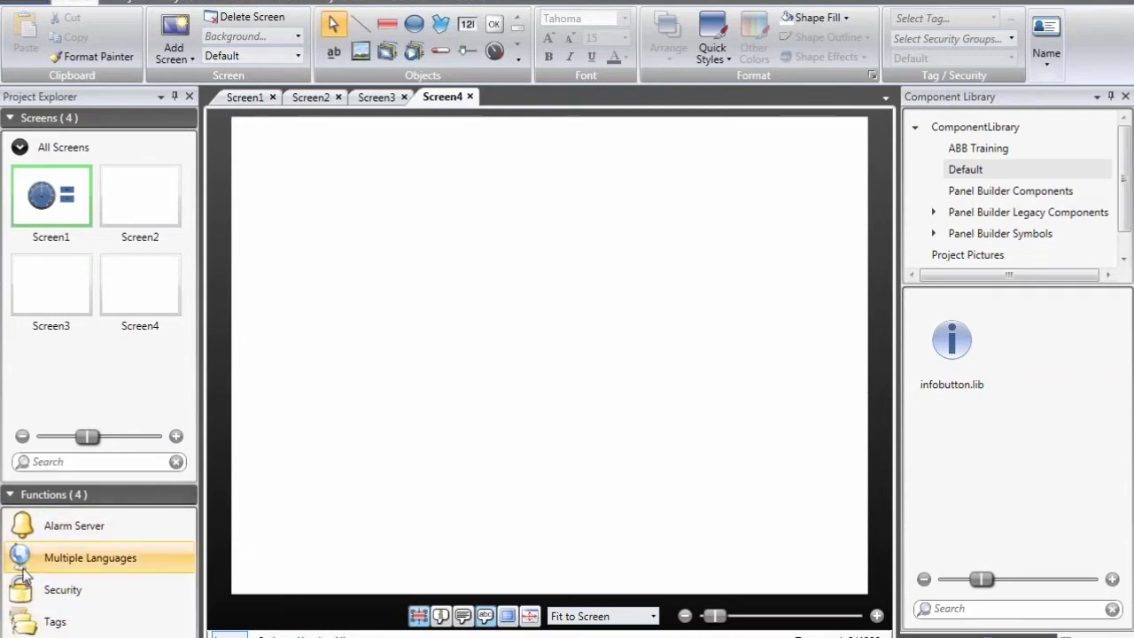
Step: Show the project's tag configuration
{"action": "left_click", "coordinate": [50, 625]}
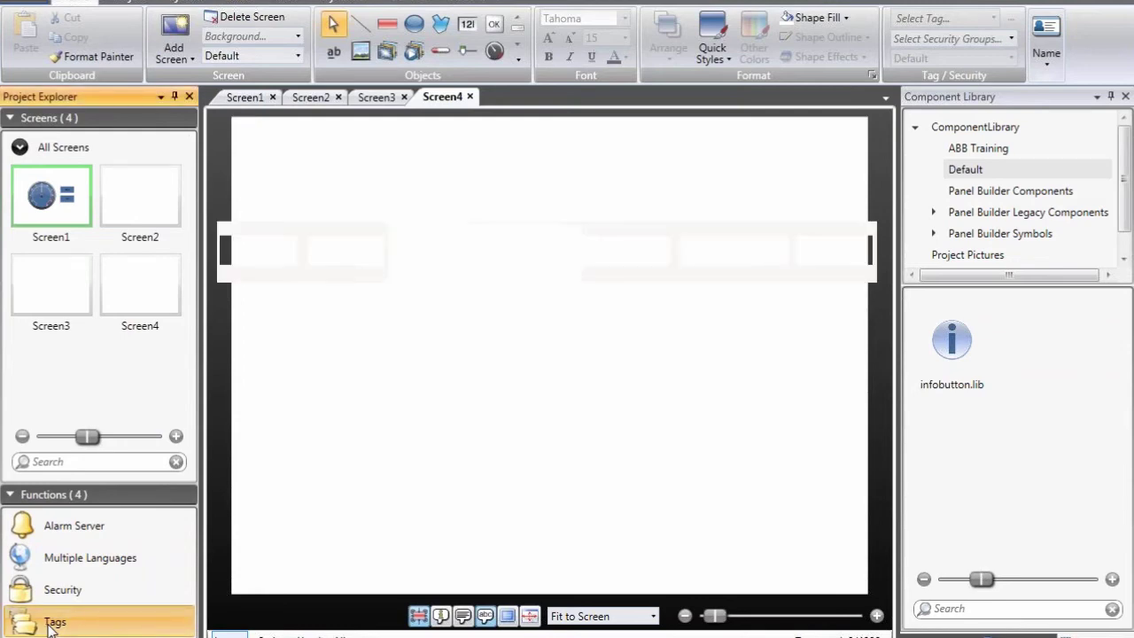
{"action": "left_click", "coordinate": [514, 257]}
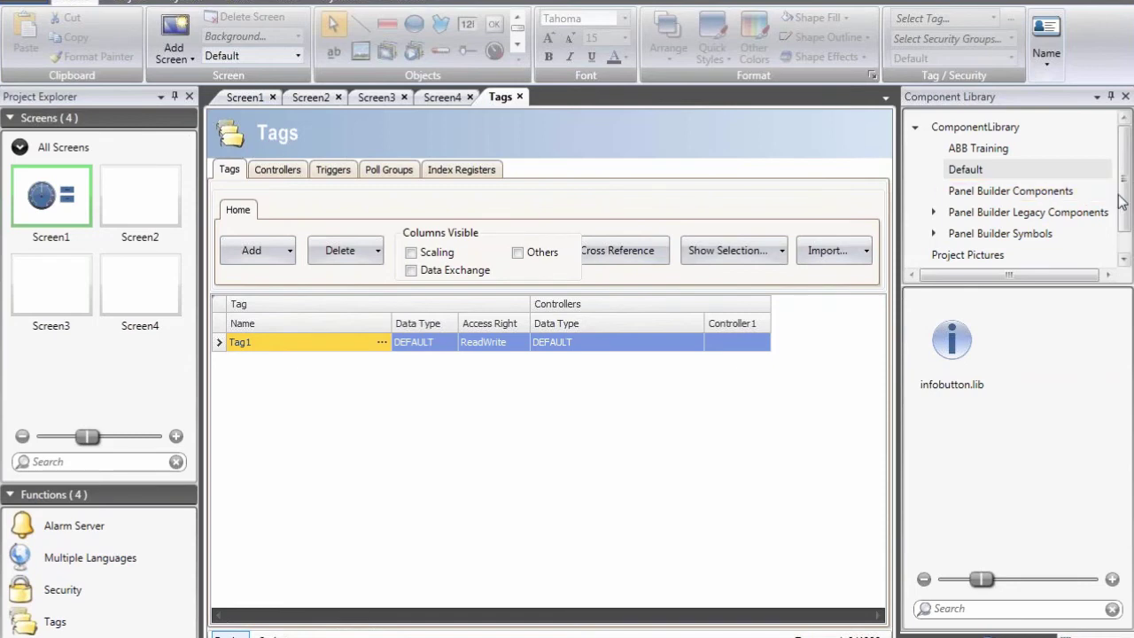
Step: Place the light green "action ok" symbol from the Panel Builder Symbols Action category below the numeric object on Screen1 and shrink it
{"action": "left_click_drag", "start_coordinate": [1122, 204], "coordinate": [1124, 222]}
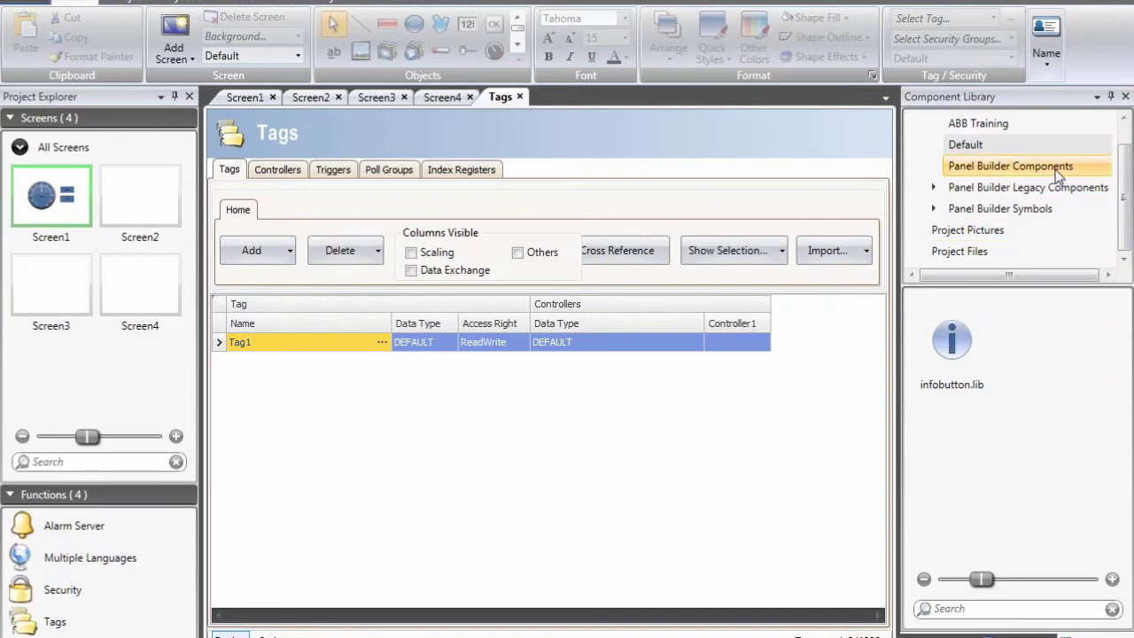
{"action": "left_click", "coordinate": [933, 209]}
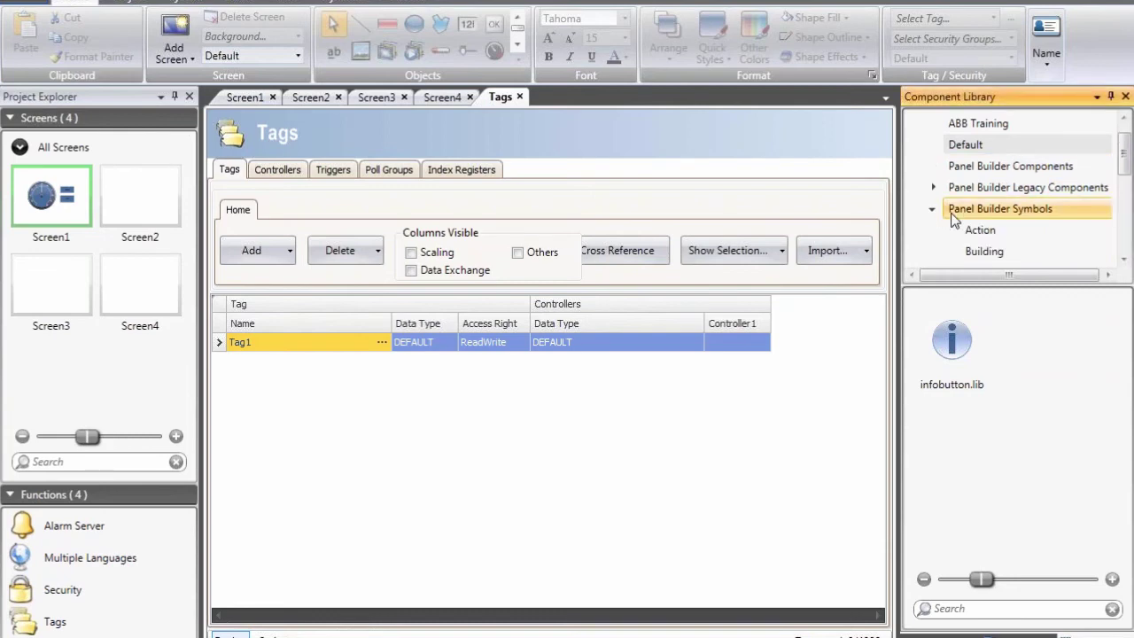
{"action": "scroll", "coordinate": [965, 227], "scroll_direction": "down", "scroll_amount": 1}
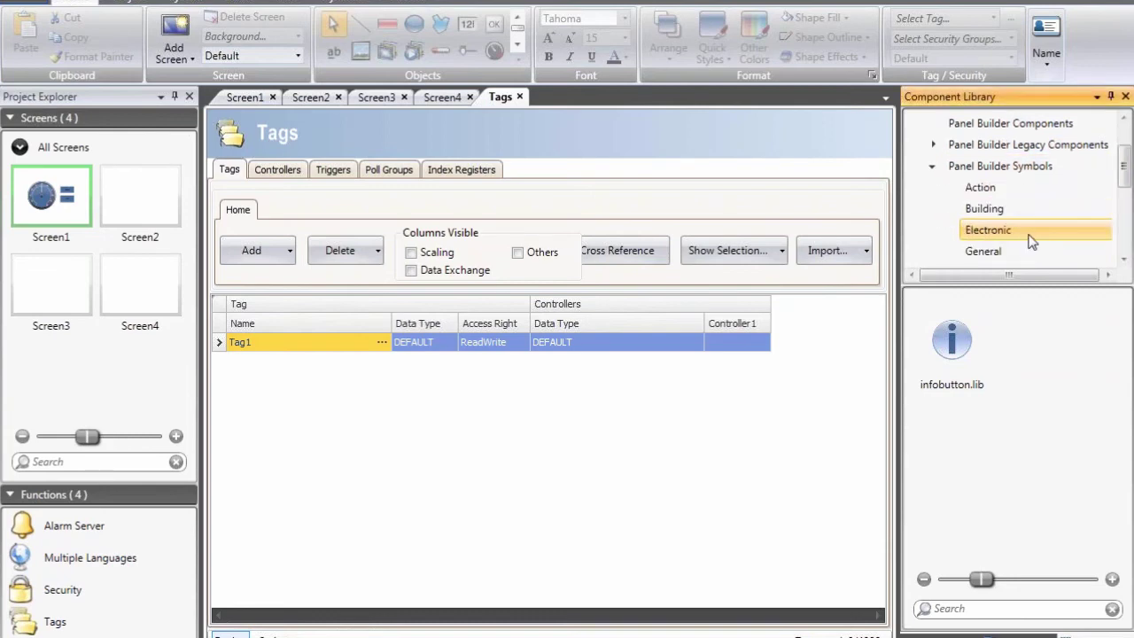
{"action": "left_click", "coordinate": [1007, 190]}
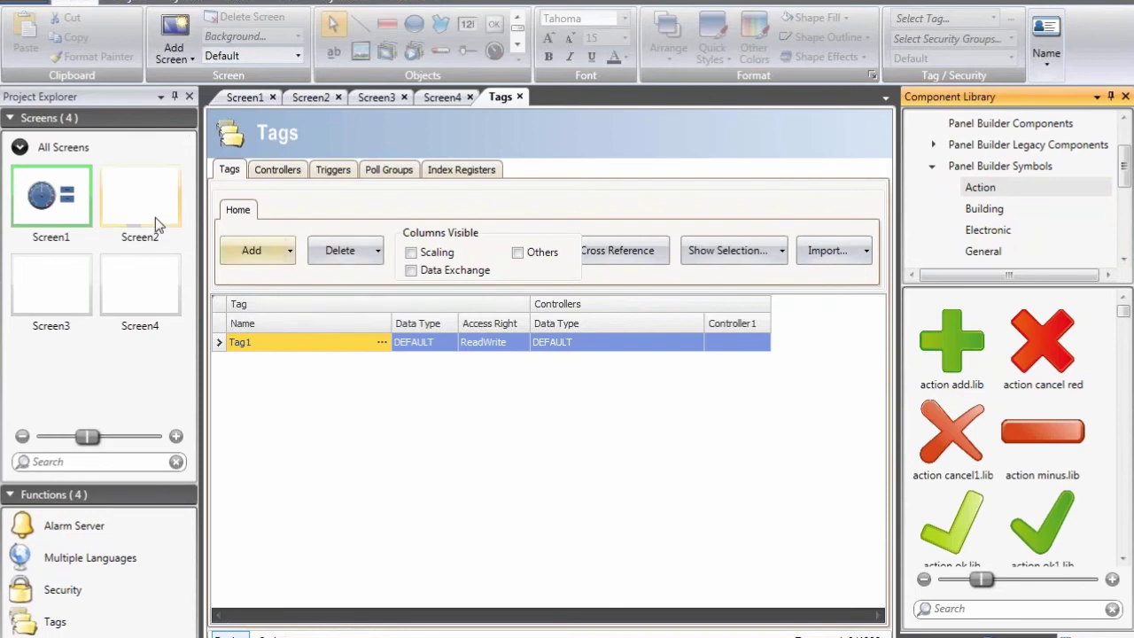
{"action": "double_click", "coordinate": [105, 199]}
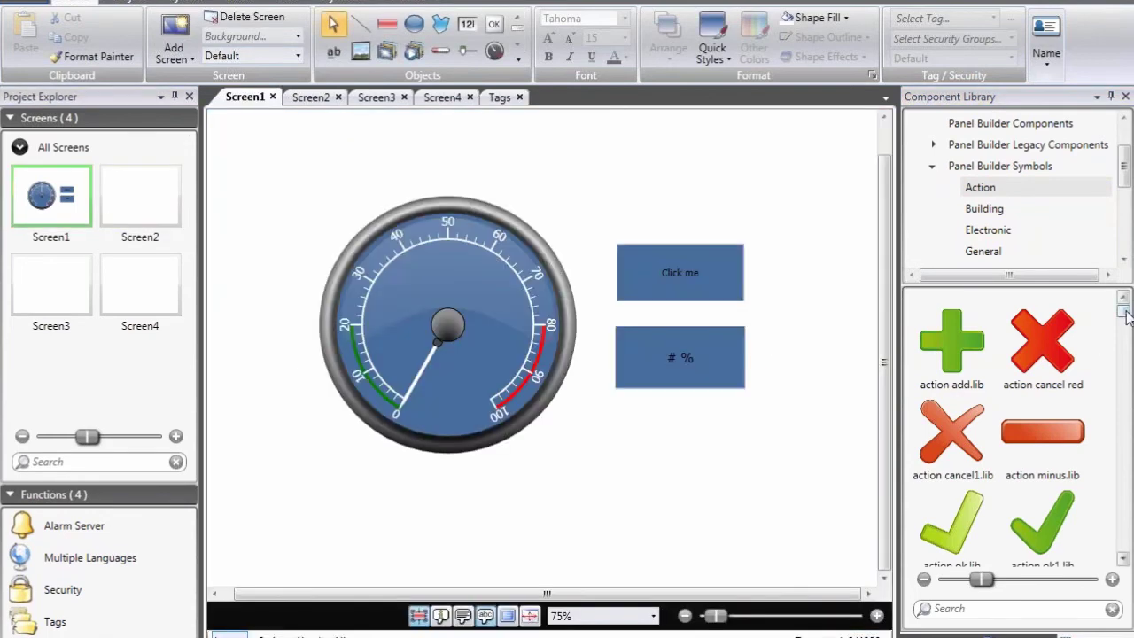
{"action": "mouse_move", "coordinate": [1124, 312]}
{"action": "left_mouse_down"}
{"action": "mouse_move", "coordinate": [1127, 330]}
{"action": "mouse_move", "coordinate": [1126, 306]}
{"action": "left_mouse_up"}
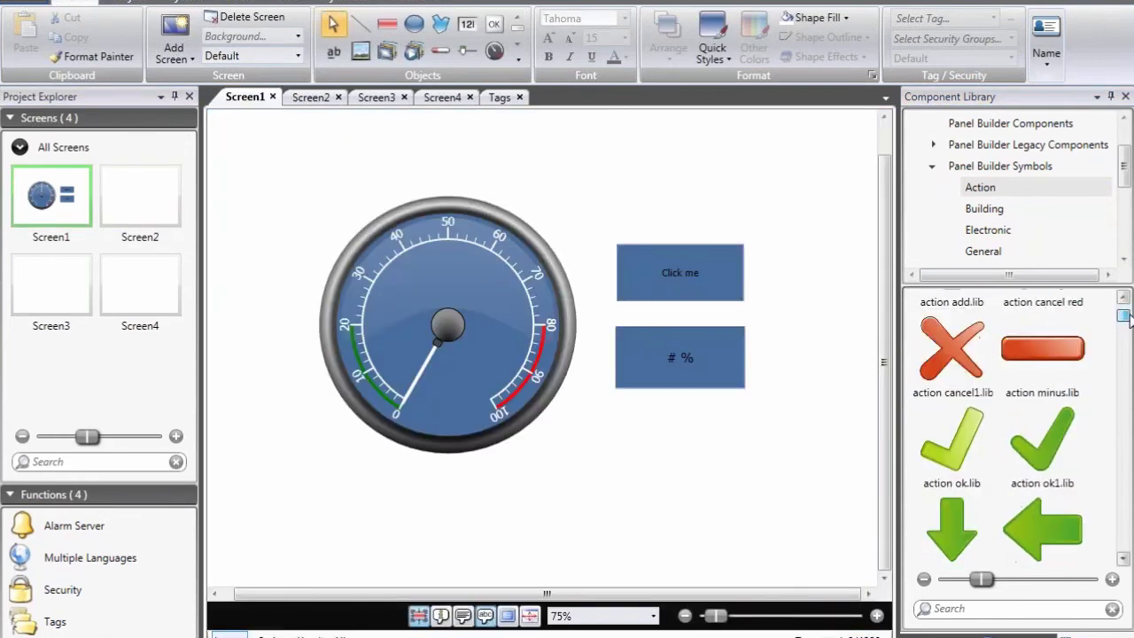
{"action": "mouse_move", "coordinate": [954, 439]}
{"action": "left_click_drag", "start_coordinate": [952, 438], "coordinate": [699, 449]}
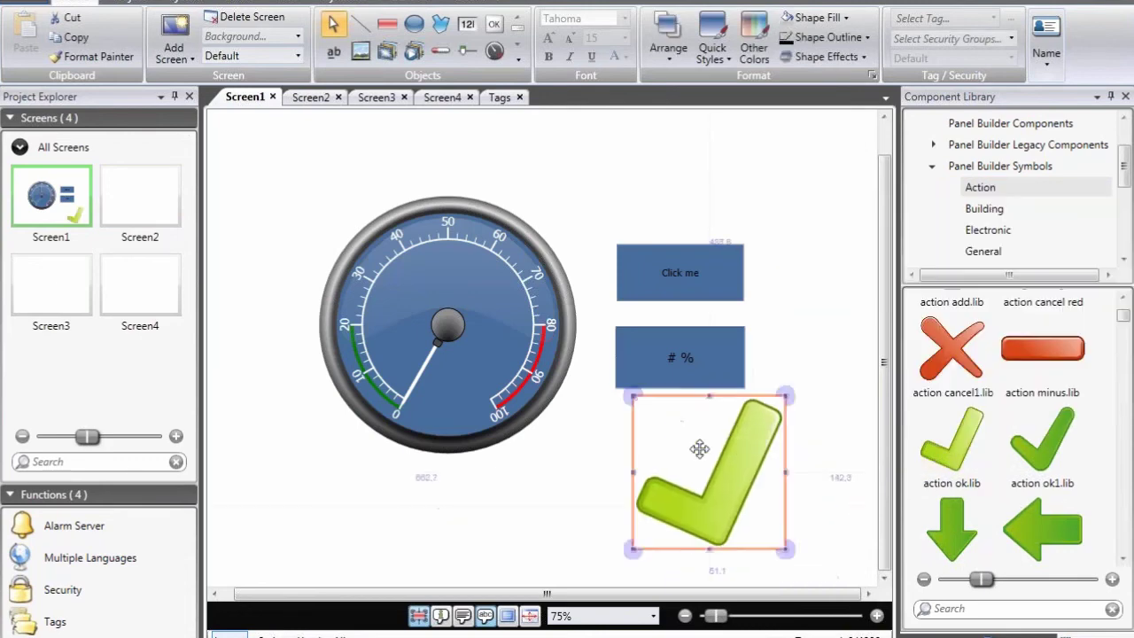
{"action": "left_click_drag", "start_coordinate": [635, 394], "coordinate": [685, 427]}
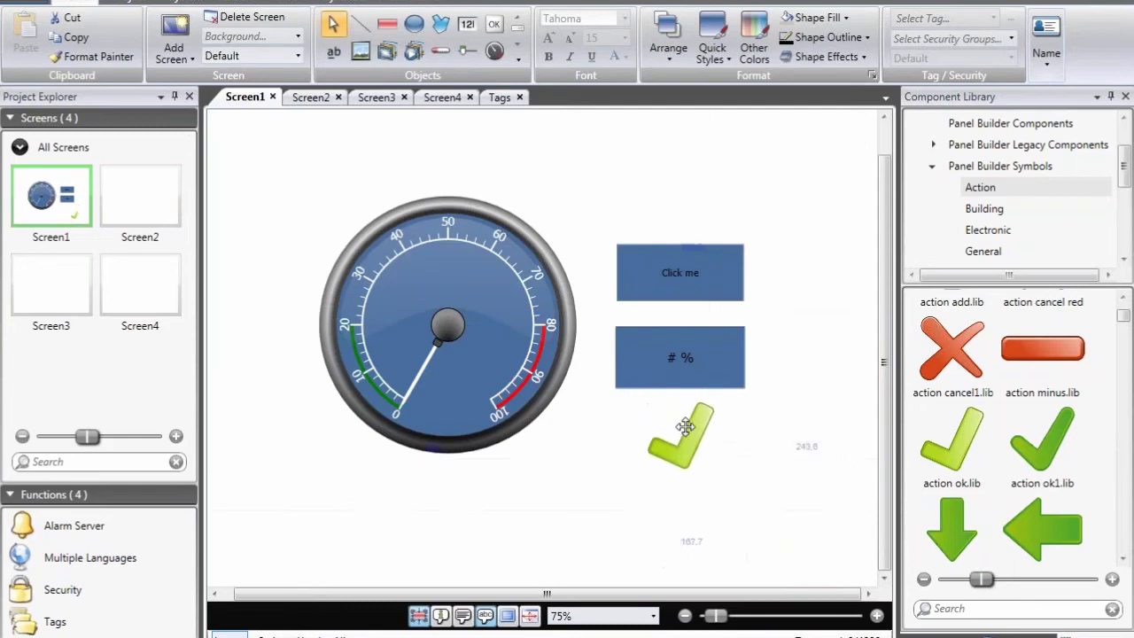
Step: Search Panel Builder Symbols for "warn" and place the Warning symbol below the numeric object, beside the check mark
{"action": "left_click", "coordinate": [1001, 166]}
{"action": "left_click", "coordinate": [973, 610]}
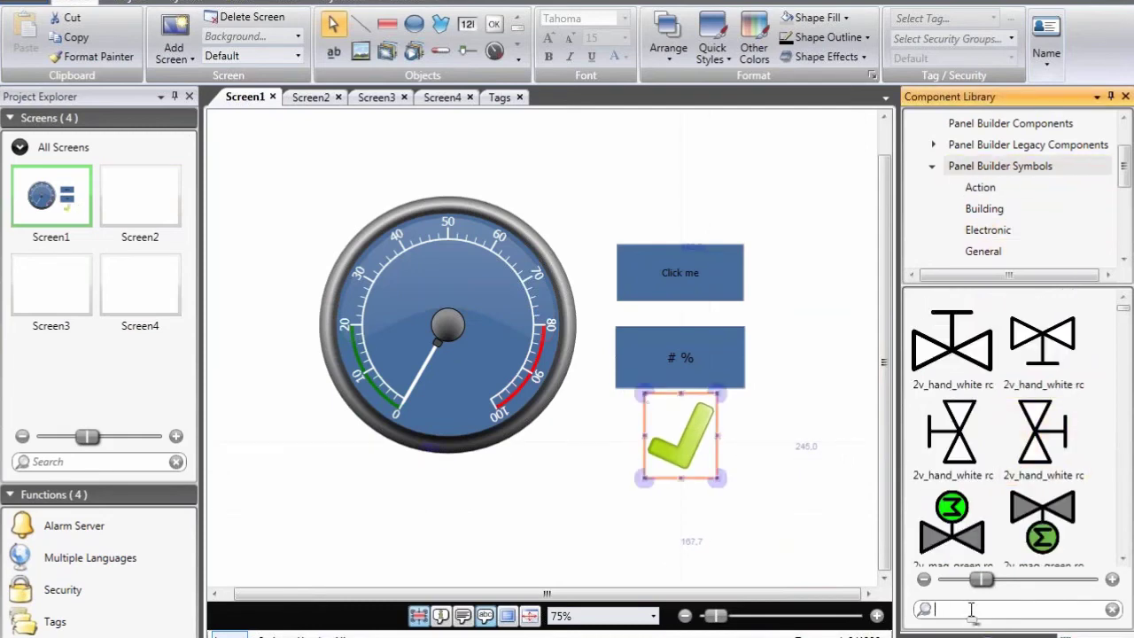
{"action": "type", "text": "warn"}
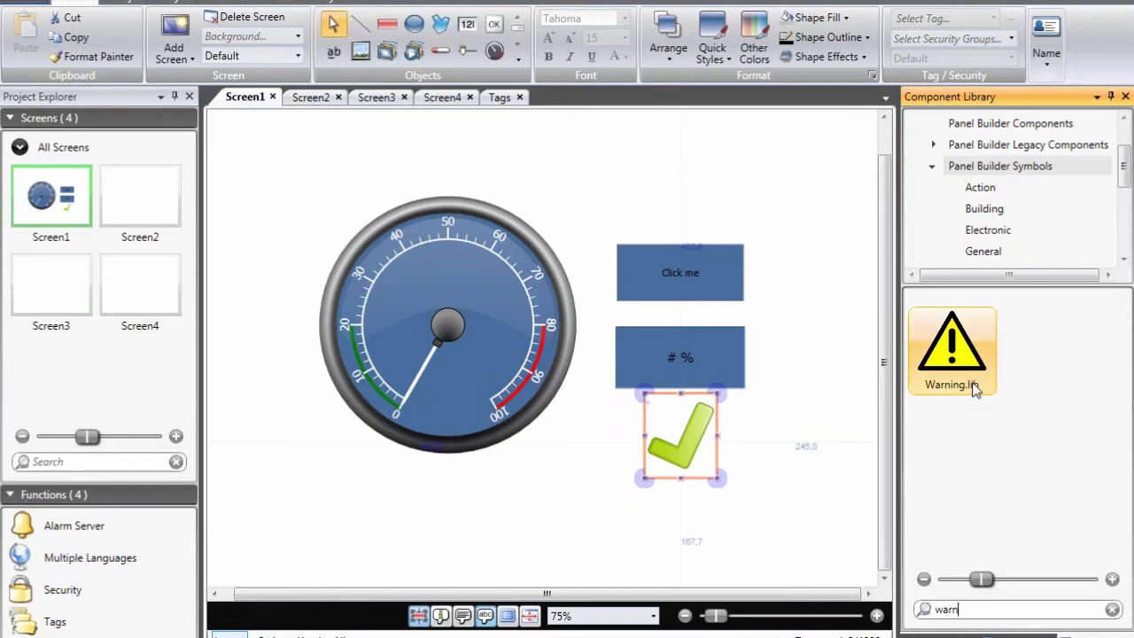
{"action": "left_click_drag", "start_coordinate": [975, 390], "coordinate": [728, 431]}
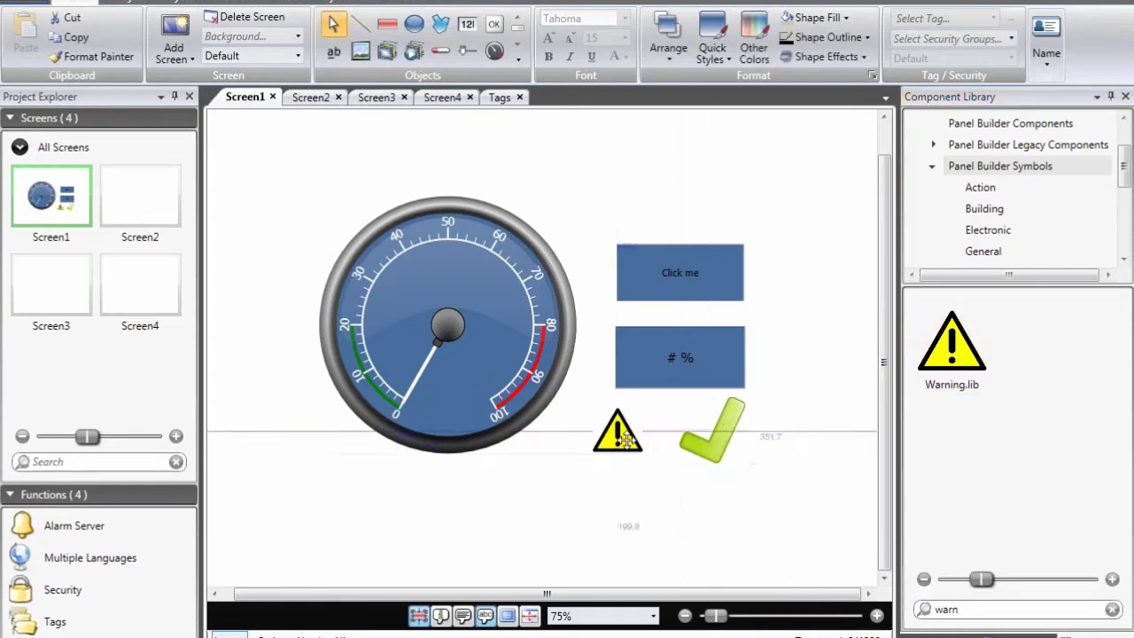
{"action": "left_click_drag", "start_coordinate": [627, 438], "coordinate": [661, 448]}
{"action": "left_click", "coordinate": [815, 474]}
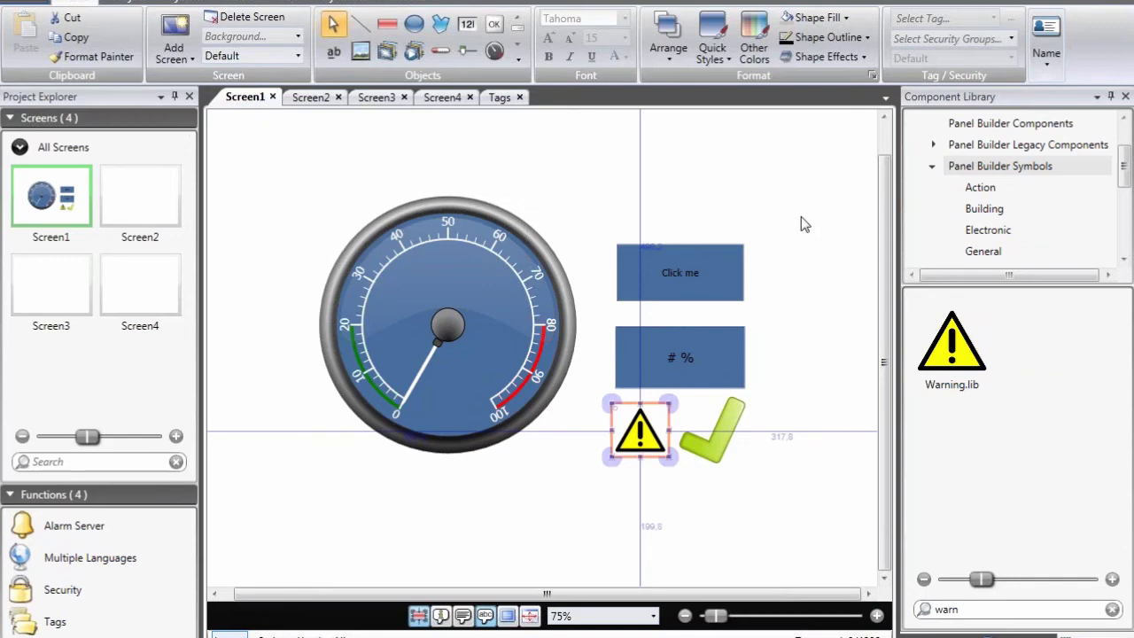
Step: Group the "Click me" button, numeric object, warning symbol and check mark on Screen1 into one object
{"action": "left_click_drag", "start_coordinate": [802, 218], "coordinate": [575, 526]}
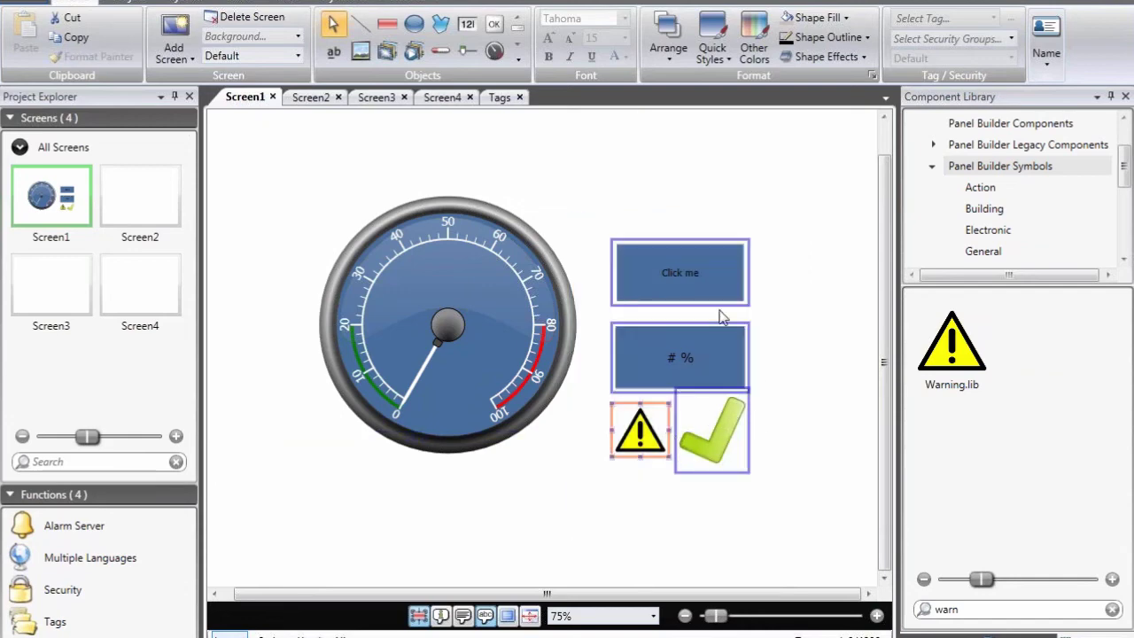
{"action": "right_click", "coordinate": [703, 268]}
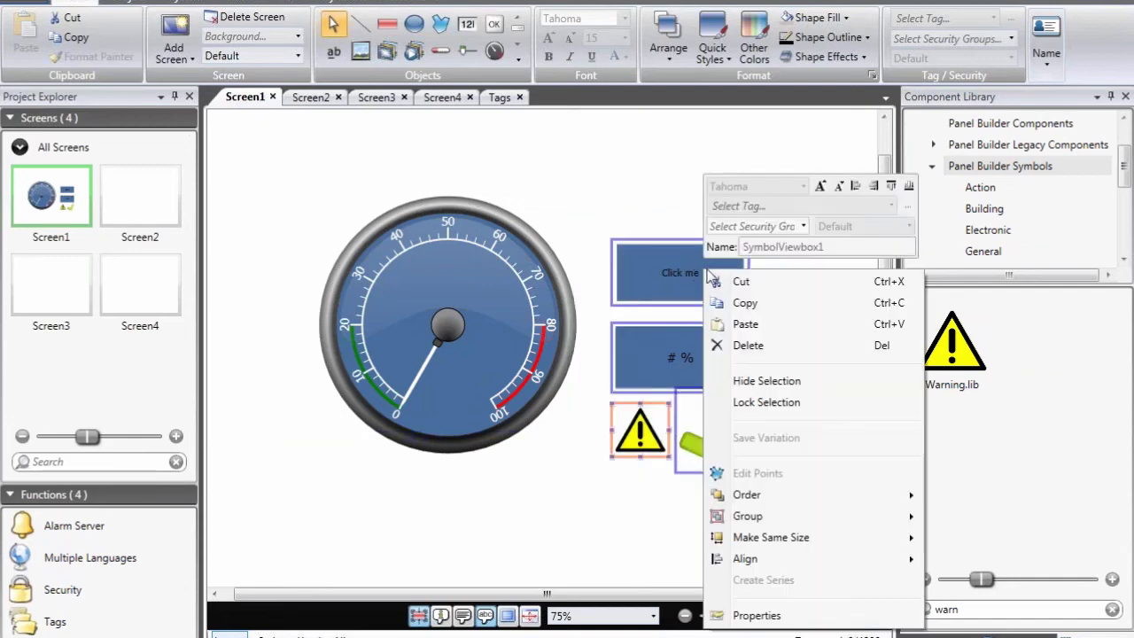
{"action": "mouse_move", "coordinate": [776, 519]}
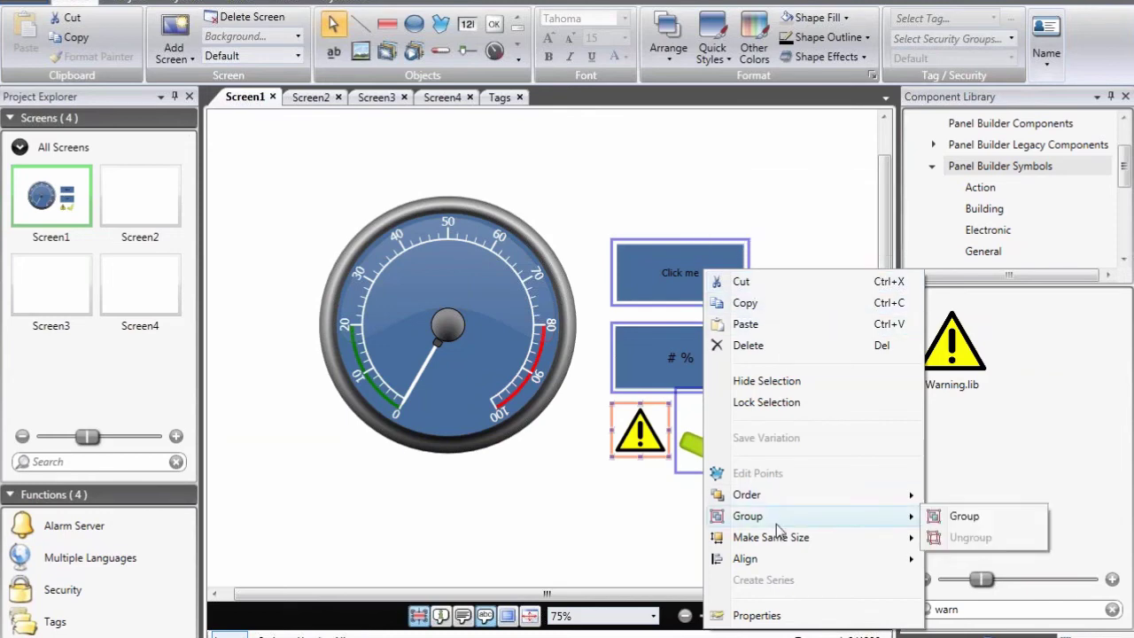
{"action": "left_click", "coordinate": [963, 516]}
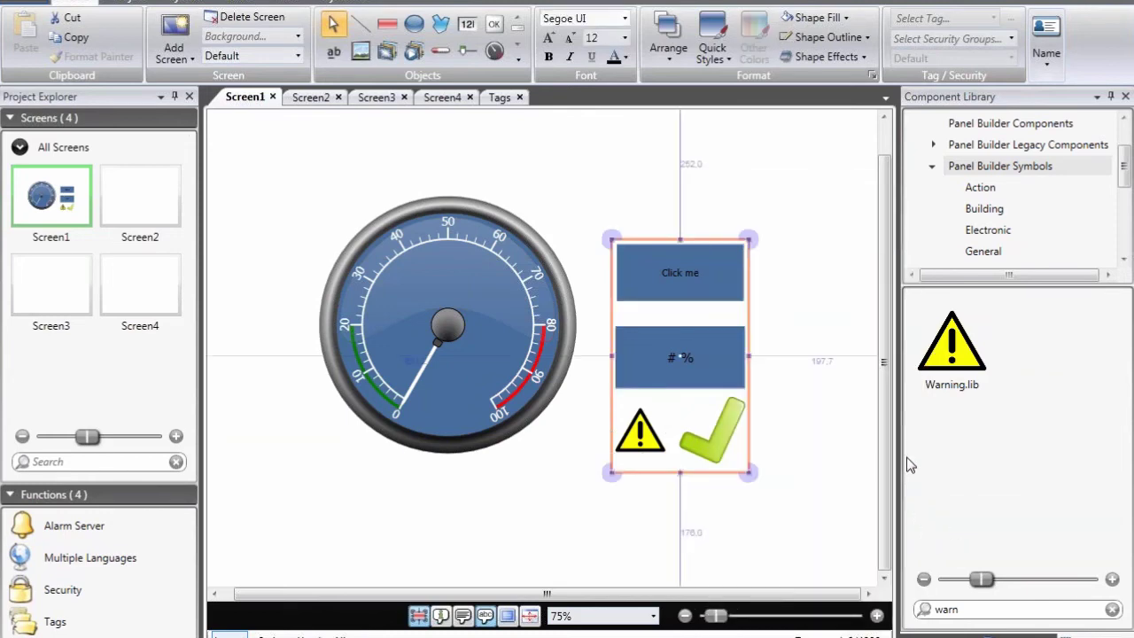
Step: Copy the group and paste it as a reusable component into the ABB Training category of the component library
{"action": "right_click", "coordinate": [707, 282]}
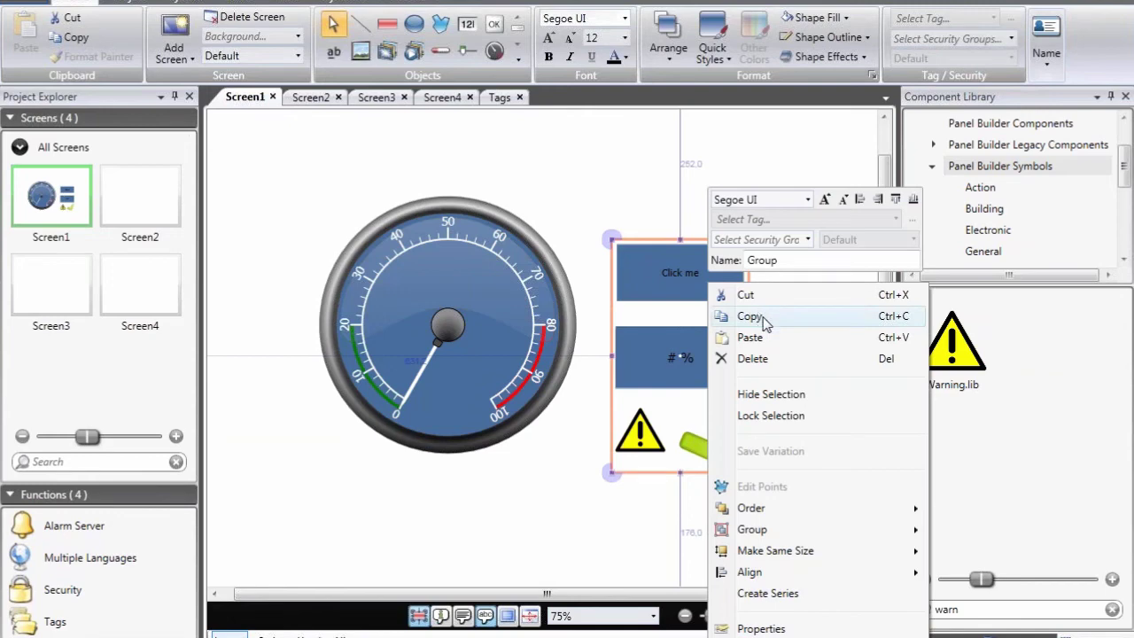
{"action": "left_click", "coordinate": [792, 320]}
{"action": "scroll", "coordinate": [931, 177], "scroll_direction": "up", "scroll_amount": 3}
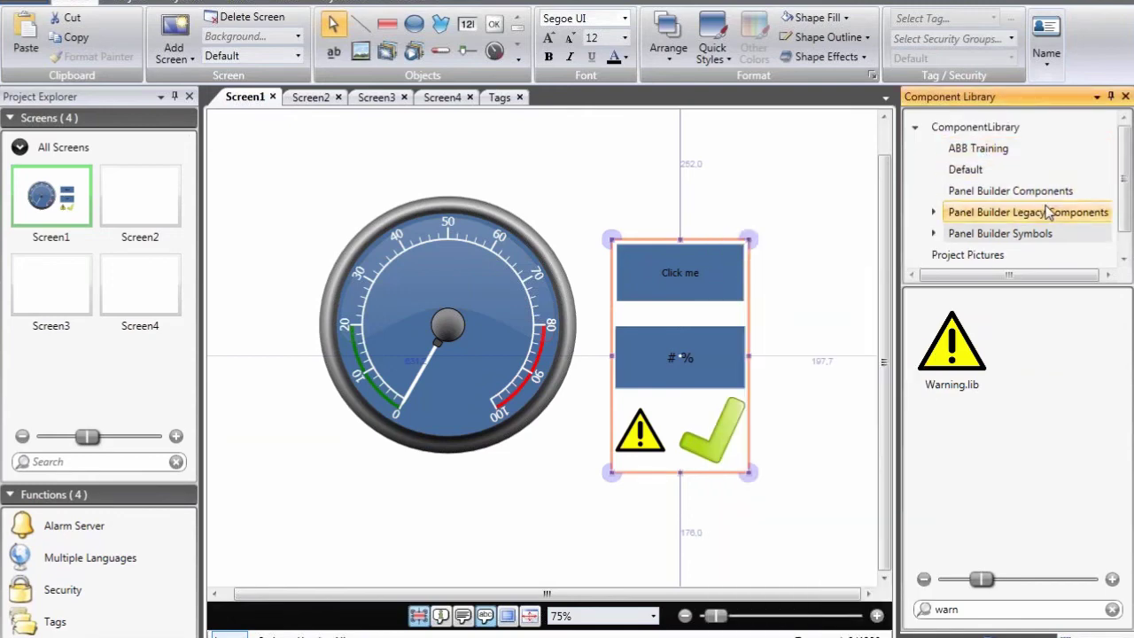
{"action": "left_click", "coordinate": [981, 151]}
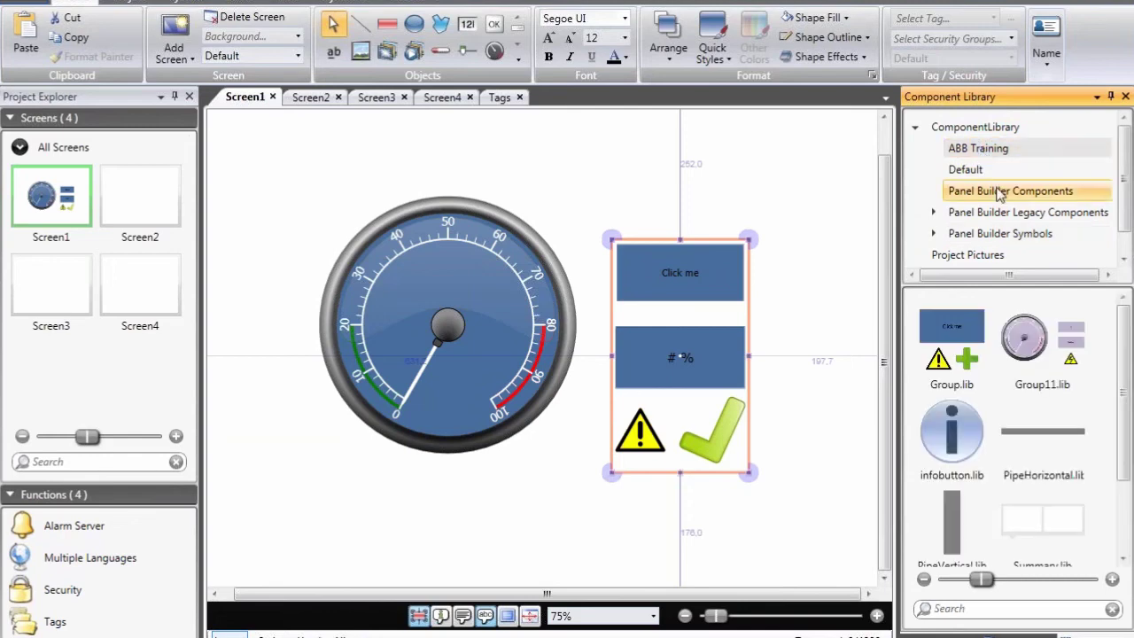
{"action": "right_click", "coordinate": [1055, 304]}
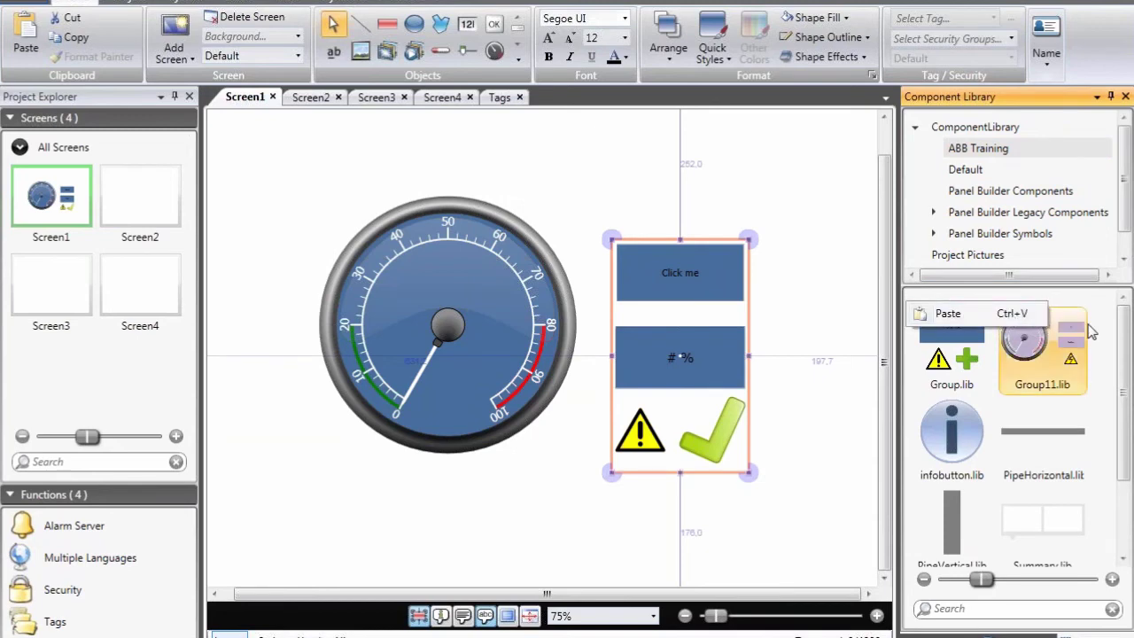
{"action": "key", "text": "ctrl+v"}
{"action": "mouse_move", "coordinate": [1066, 393]}
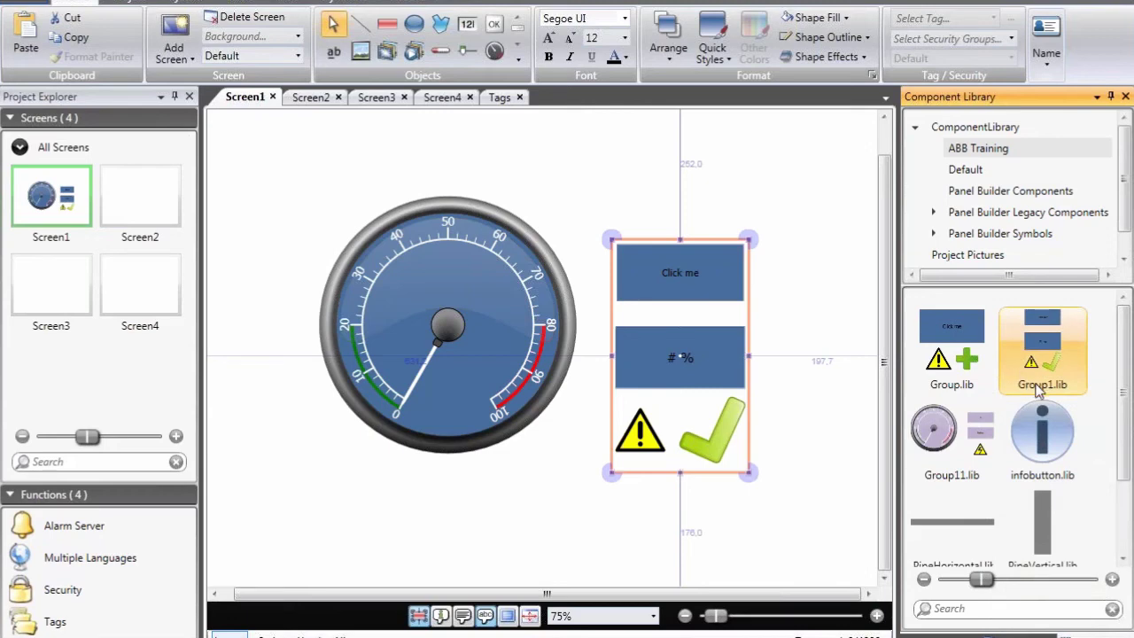
{"action": "mouse_move", "coordinate": [1055, 359]}
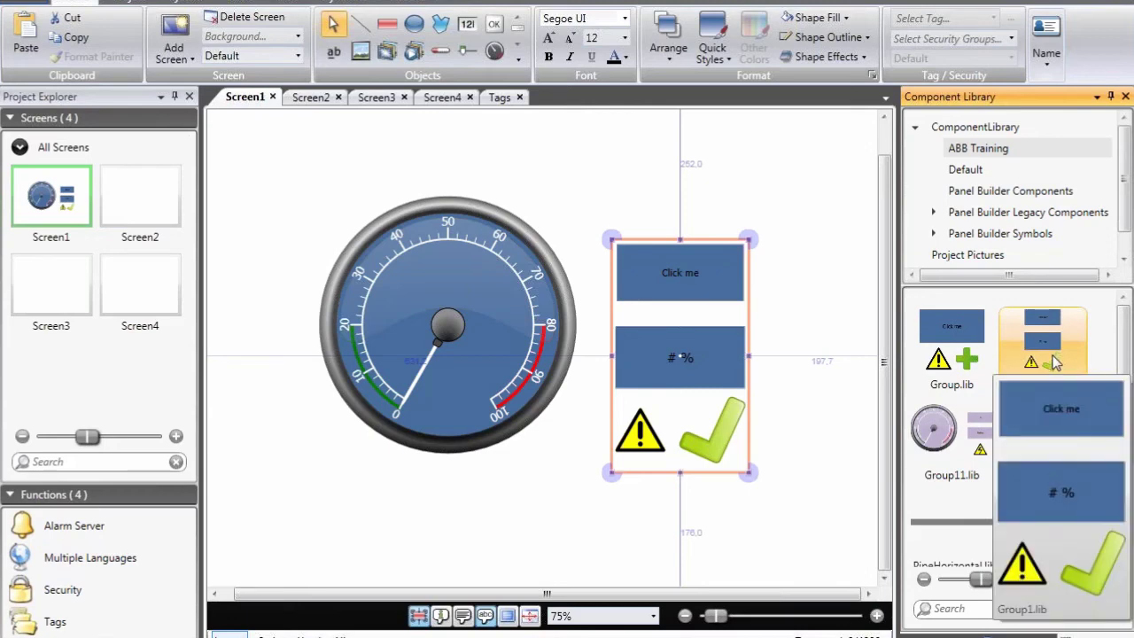
Step: Try placing a copy of the saved group from the ABB Training library on Screen1
{"action": "left_click_drag", "start_coordinate": [1054, 359], "coordinate": [286, 312]}
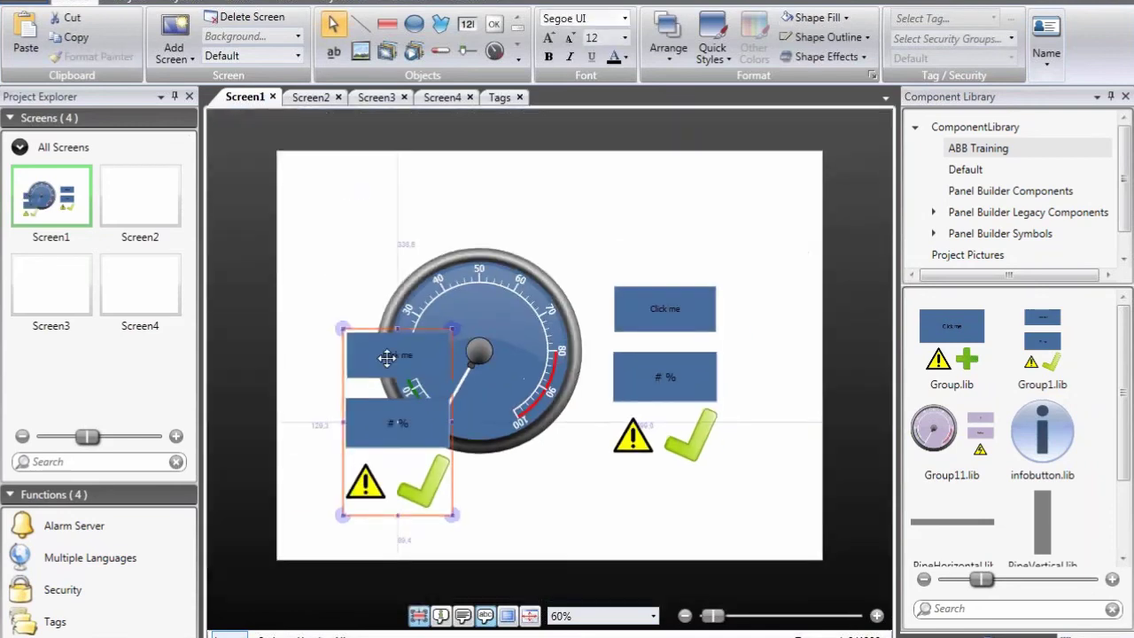
{"action": "left_click_drag", "start_coordinate": [387, 357], "coordinate": [742, 197]}
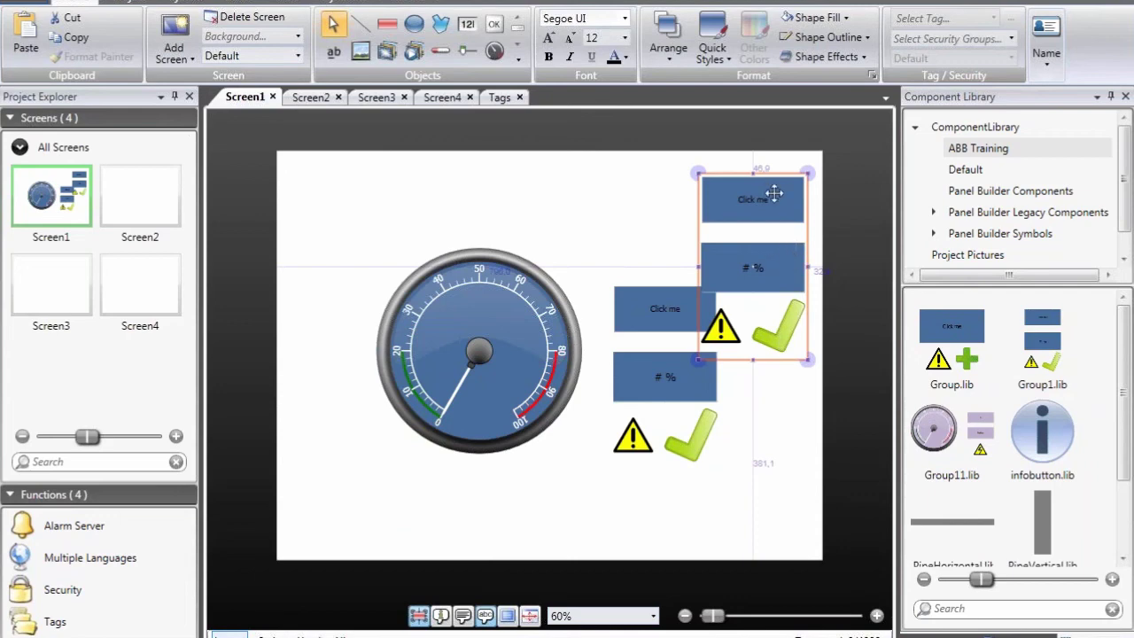
{"action": "left_click_drag", "start_coordinate": [797, 222], "coordinate": [709, 333]}
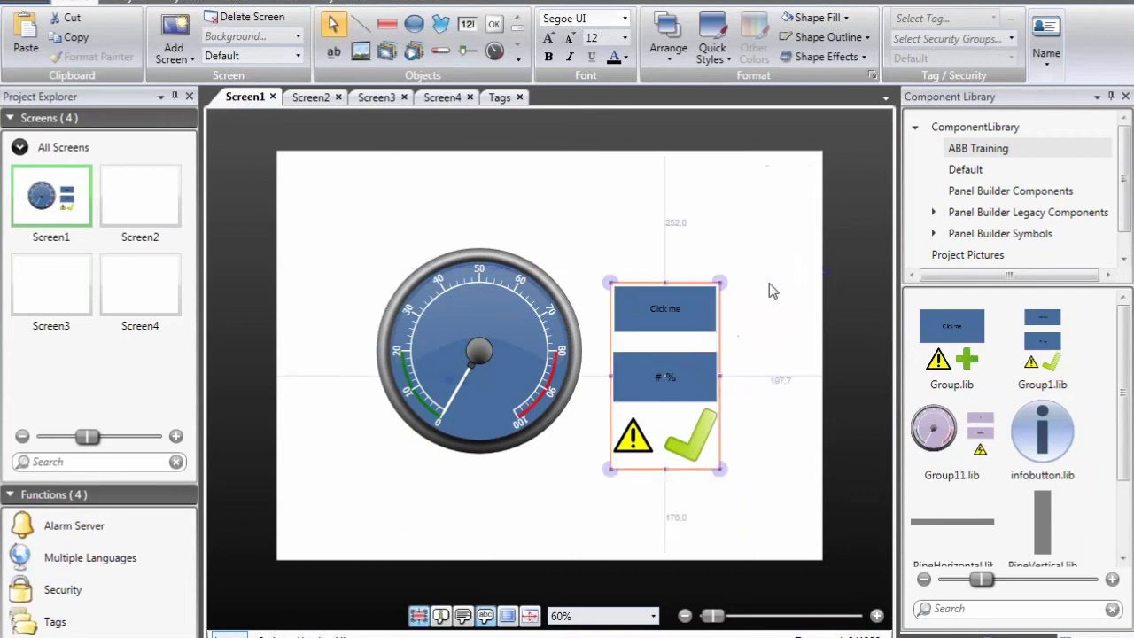
Step: Move the original group on Screen1 closer to the meter, level with its centre
{"action": "left_click_drag", "start_coordinate": [650, 309], "coordinate": [631, 285]}
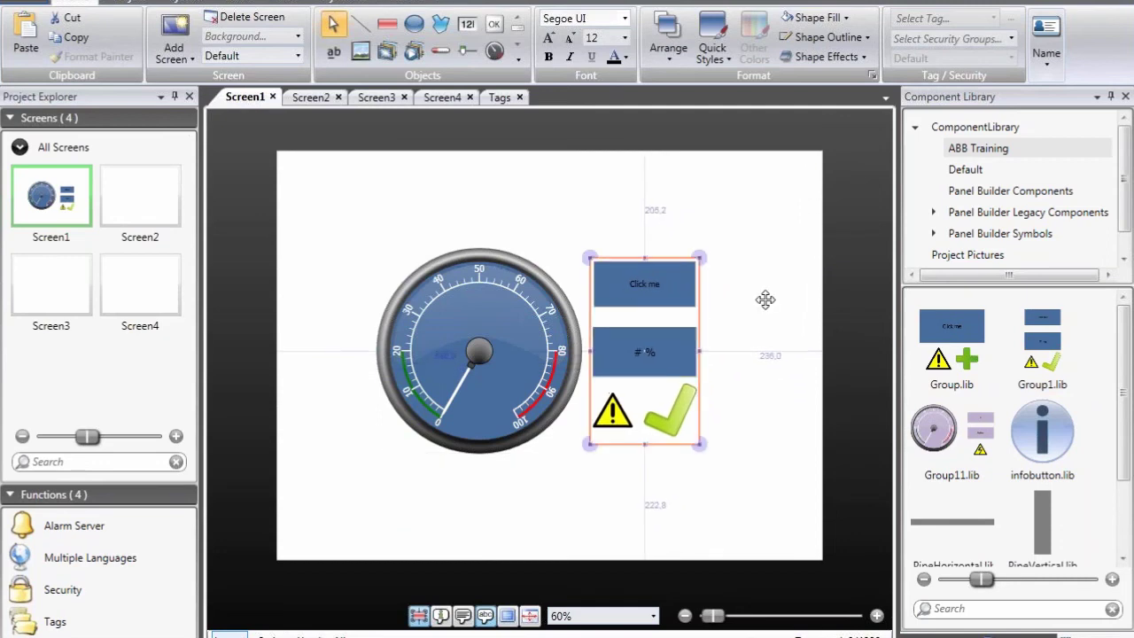
{"action": "left_click", "coordinate": [767, 305]}
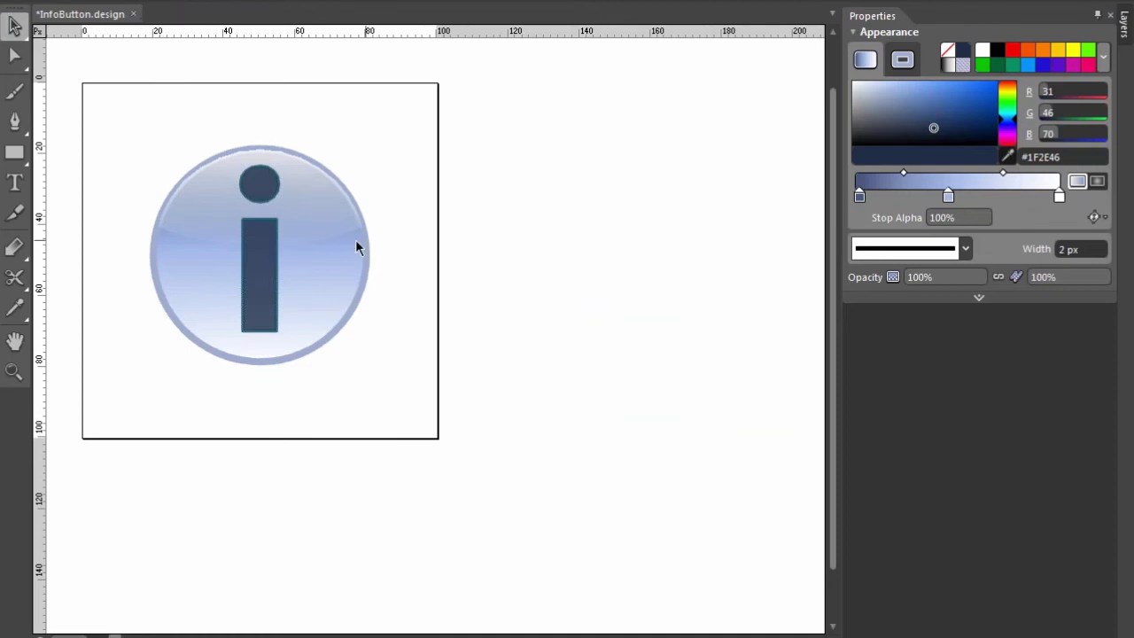
Step: In the InfoButton.design drawing, lighten the fill of the "i" shape to #344E77
{"action": "left_click", "coordinate": [266, 247]}
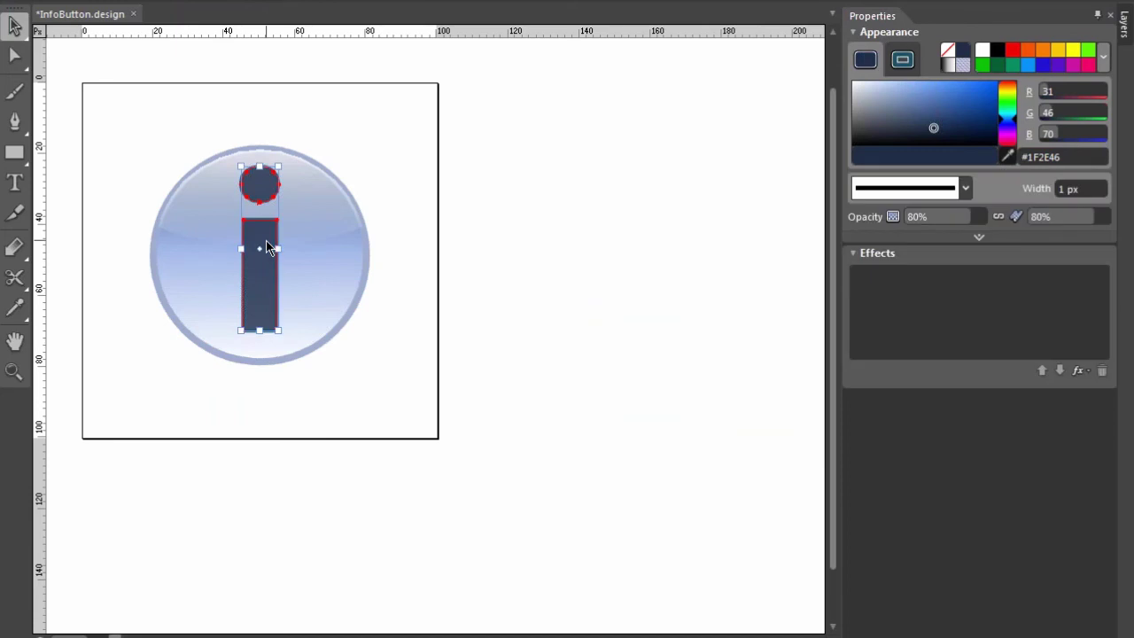
{"action": "left_click", "coordinate": [933, 120]}
{"action": "left_click_drag", "start_coordinate": [934, 121], "coordinate": [935, 117]}
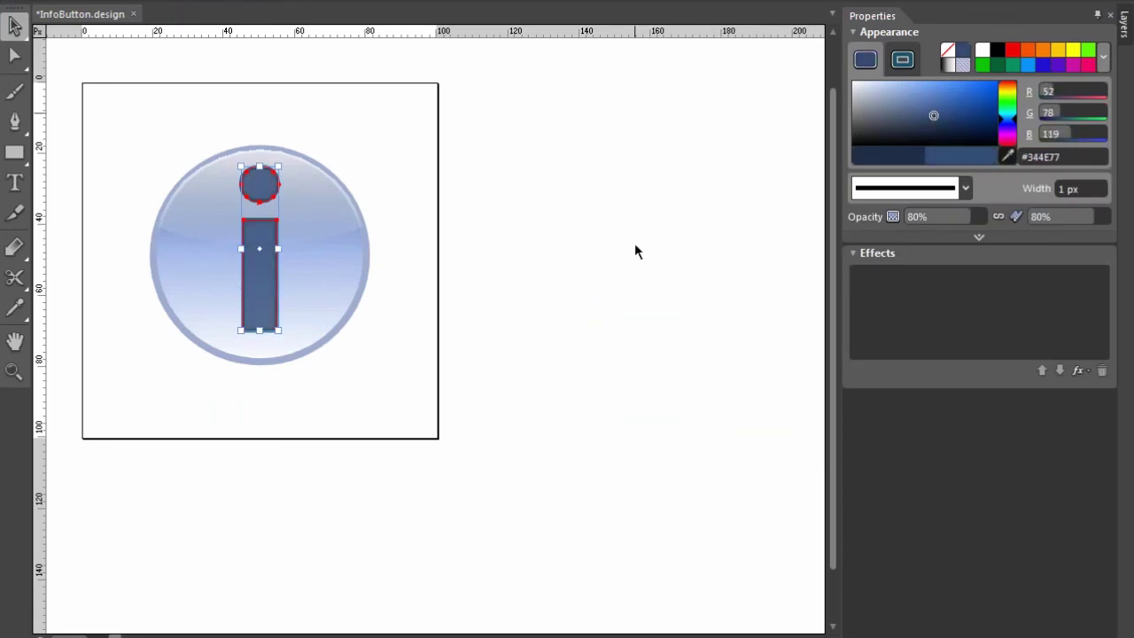
{"action": "left_click", "coordinate": [590, 222]}
Step: Export all info button objects to the Desktop as InfoButton.xaml in XAML Silverlight 4 / WPF Canvas format, replacing the existing file
{"action": "left_click_drag", "start_coordinate": [540, 106], "coordinate": [452, 392]}
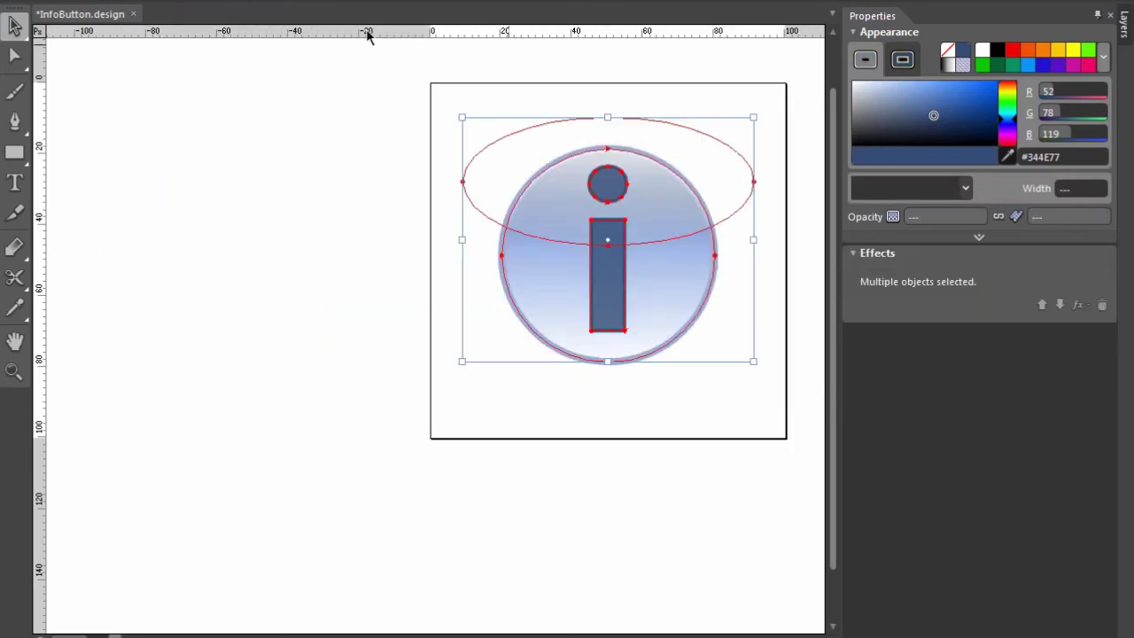
{"action": "left_click", "coordinate": [19, 2]}
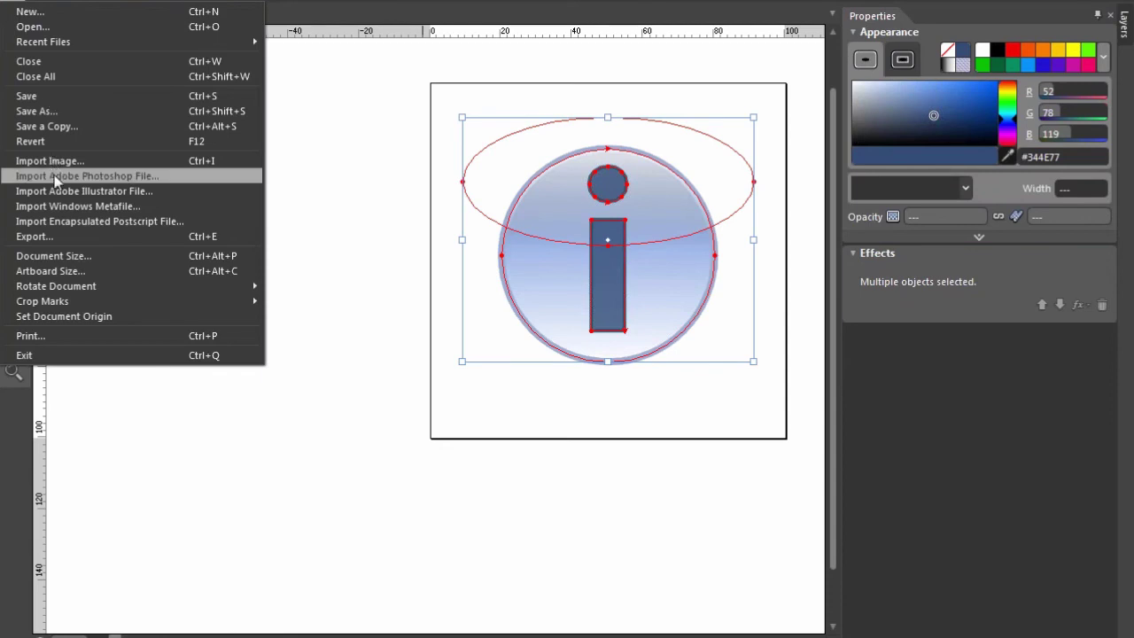
{"action": "left_click", "coordinate": [66, 239]}
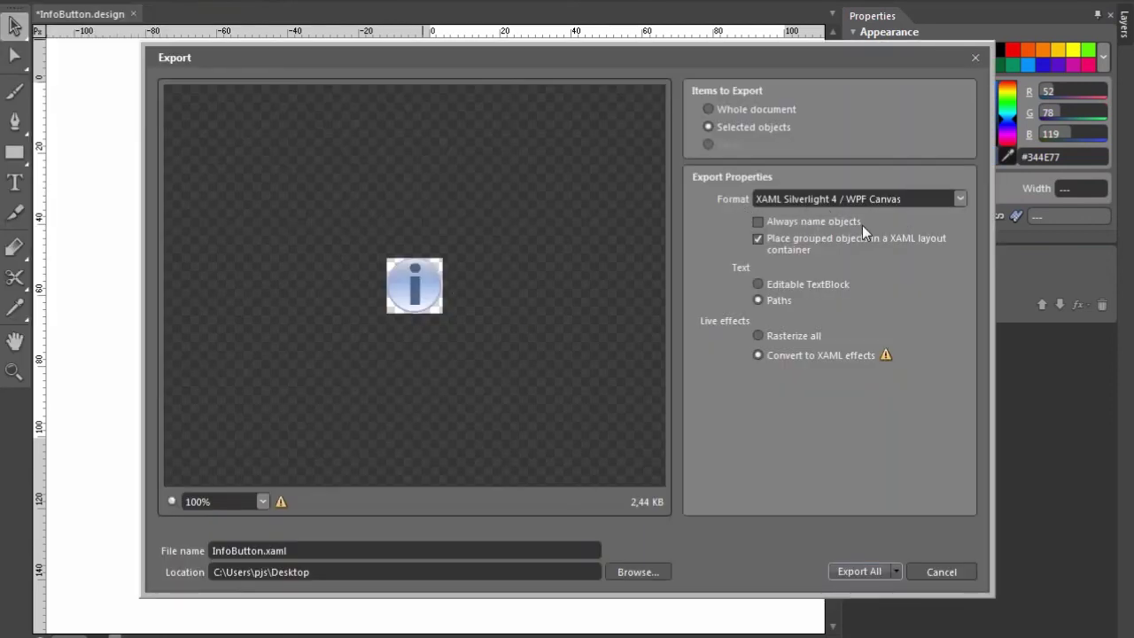
{"action": "double_click", "coordinate": [270, 550]}
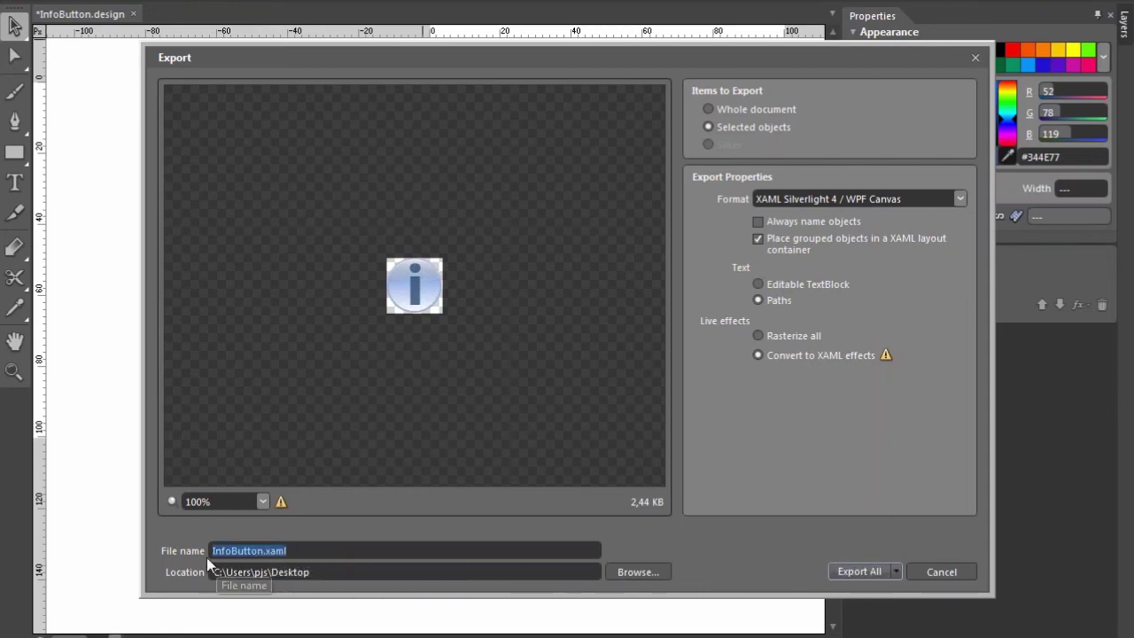
{"action": "left_click", "coordinate": [856, 572]}
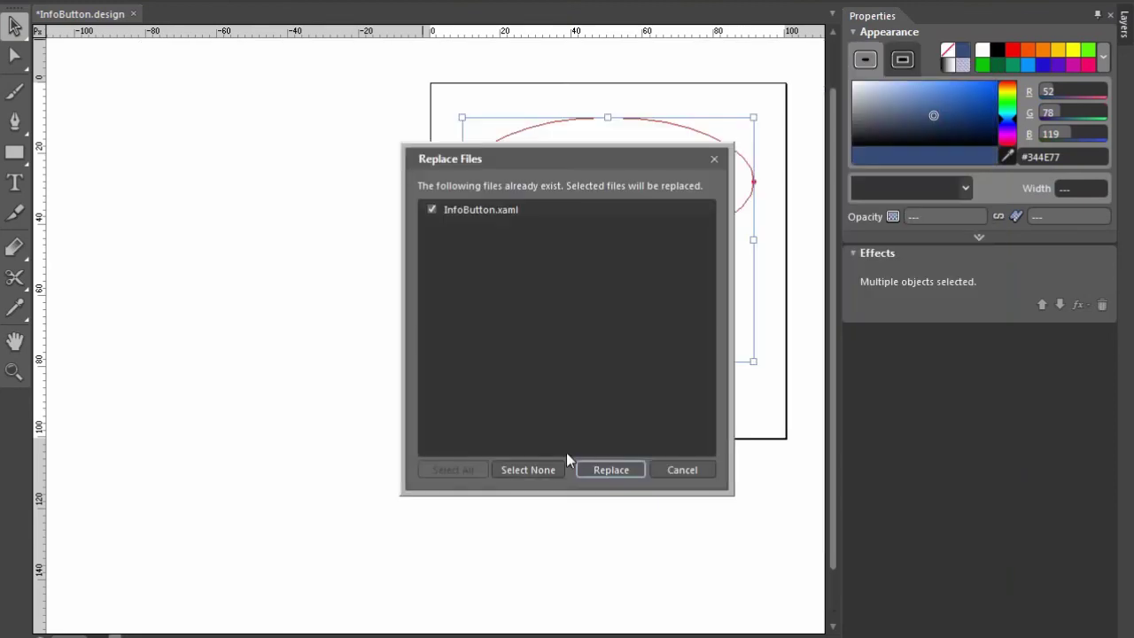
{"action": "left_click", "coordinate": [613, 471]}
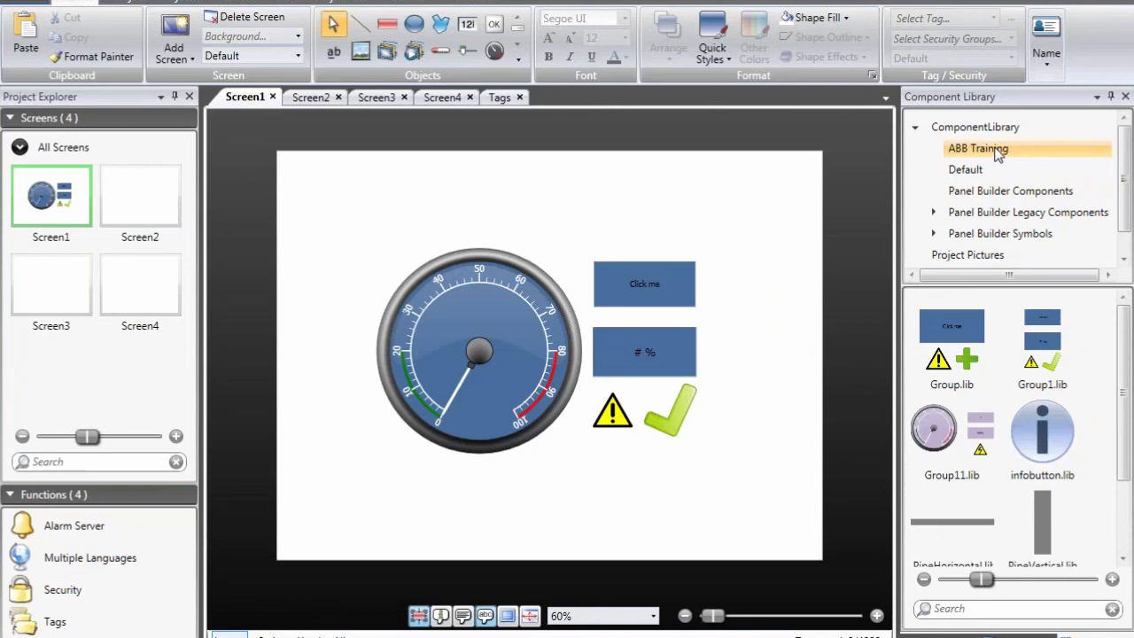
Step: Switch back to the HMI project and add InfoButton.xaml from the Desktop as a component of the ABB Training category
{"action": "right_click", "coordinate": [989, 151]}
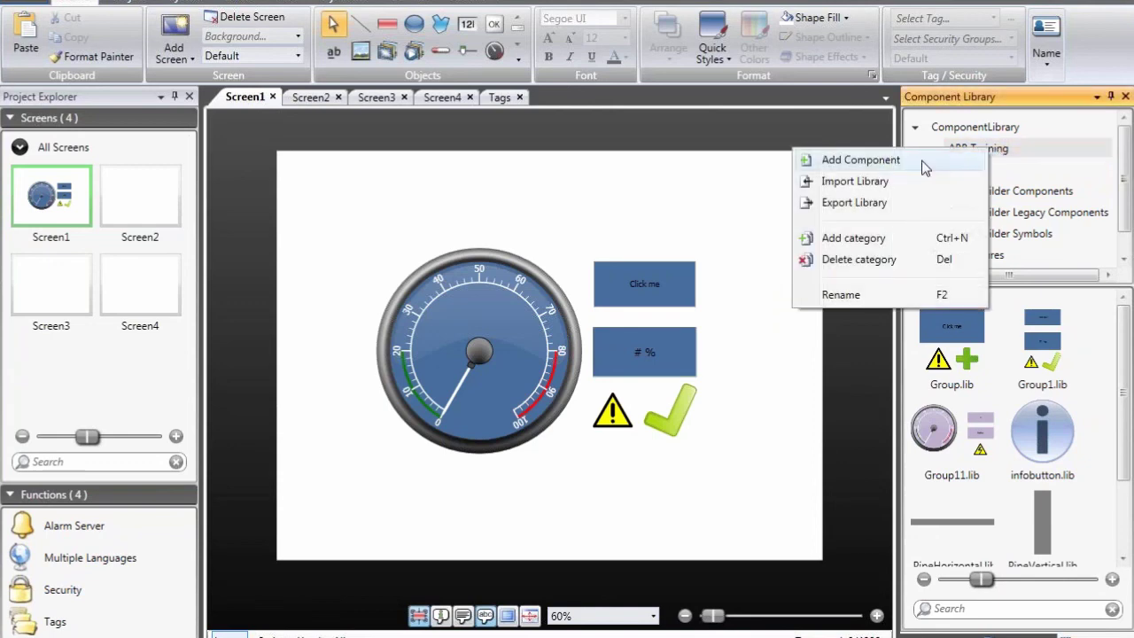
{"action": "left_click", "coordinate": [921, 161]}
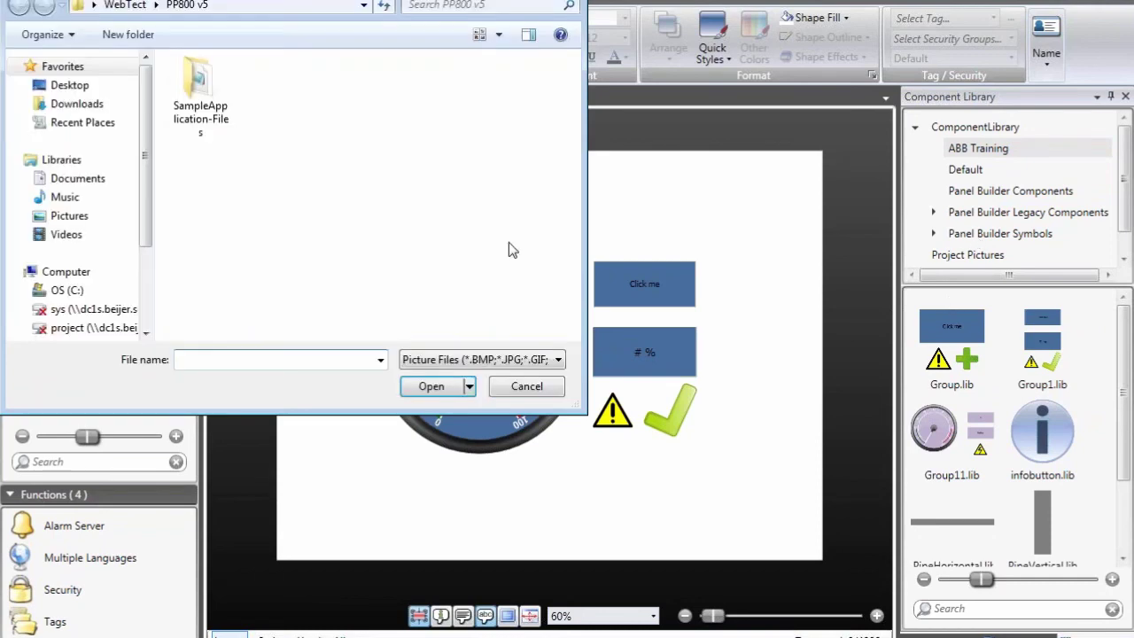
{"action": "left_click", "coordinate": [71, 85]}
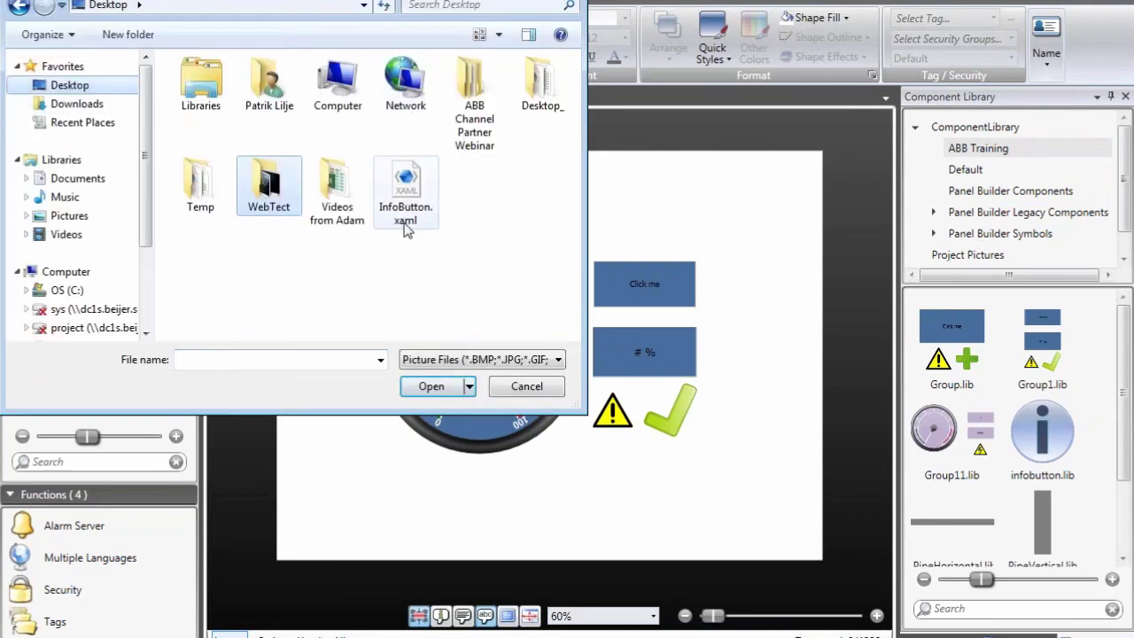
{"action": "double_click", "coordinate": [415, 214]}
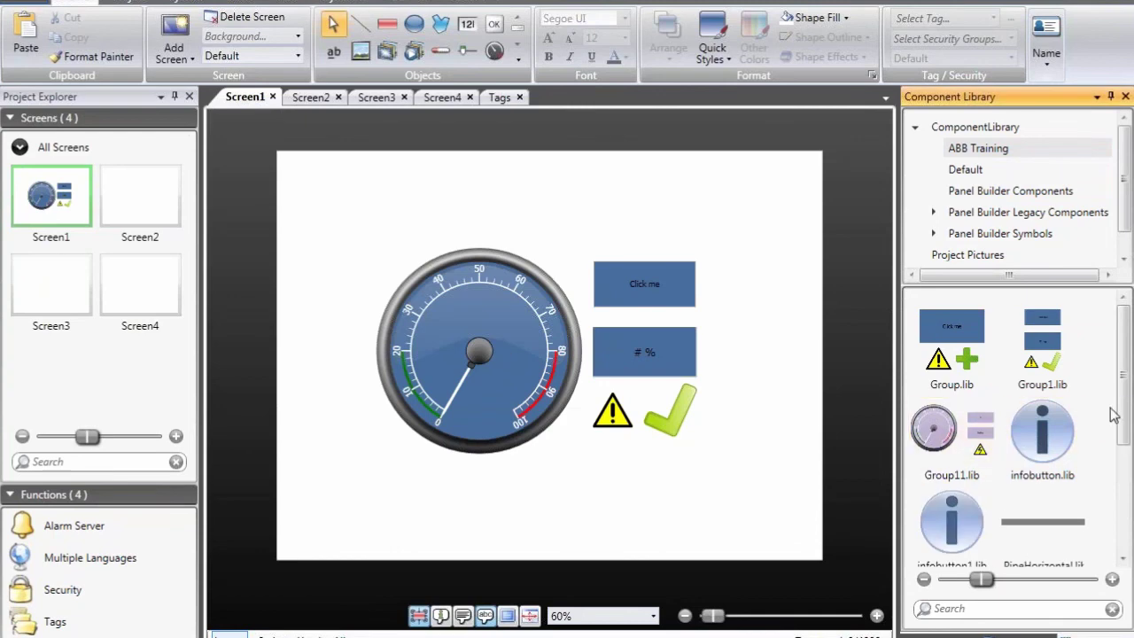
Step: Place the newly added info button component at the meter's upper-left edge on Screen1 and enlarge it slightly
{"action": "scroll", "coordinate": [948, 382], "scroll_direction": "down", "scroll_amount": 3}
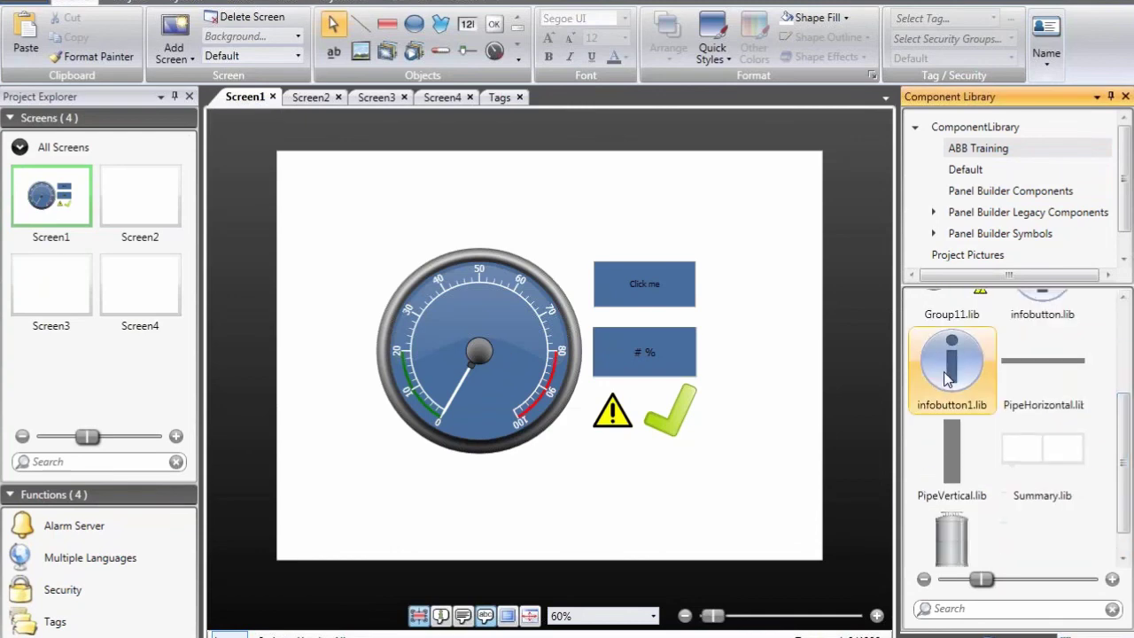
{"action": "mouse_move", "coordinate": [946, 377]}
{"action": "left_click_drag", "start_coordinate": [947, 377], "coordinate": [390, 223]}
{"action": "scroll", "coordinate": [399, 262], "scroll_direction": "up", "scroll_amount": 2}
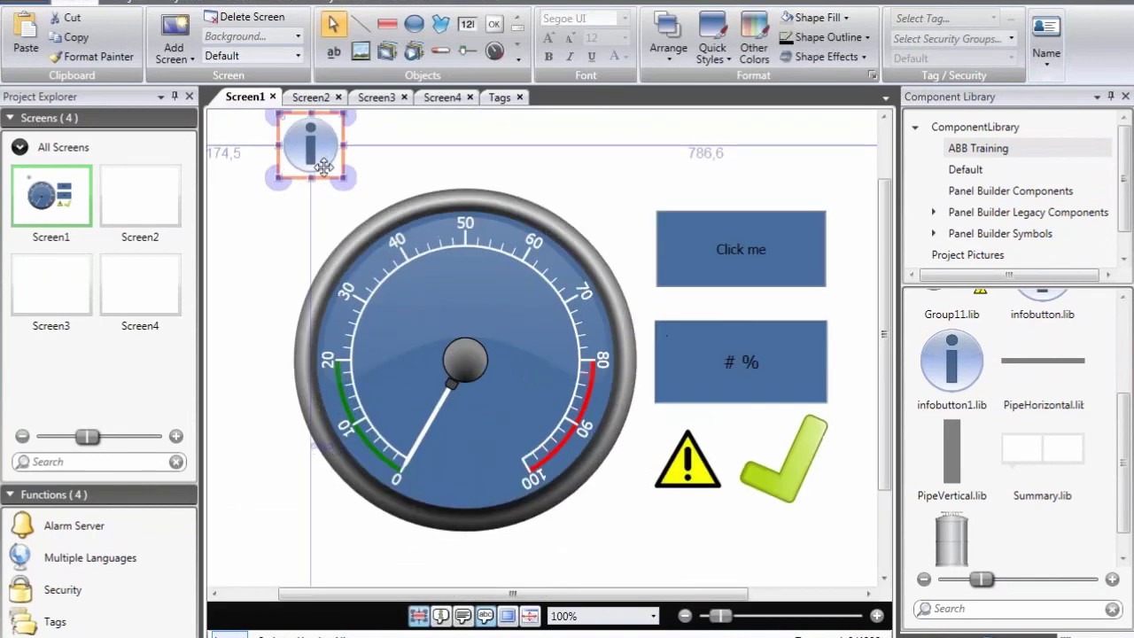
{"action": "left_click_drag", "start_coordinate": [308, 216], "coordinate": [328, 234]}
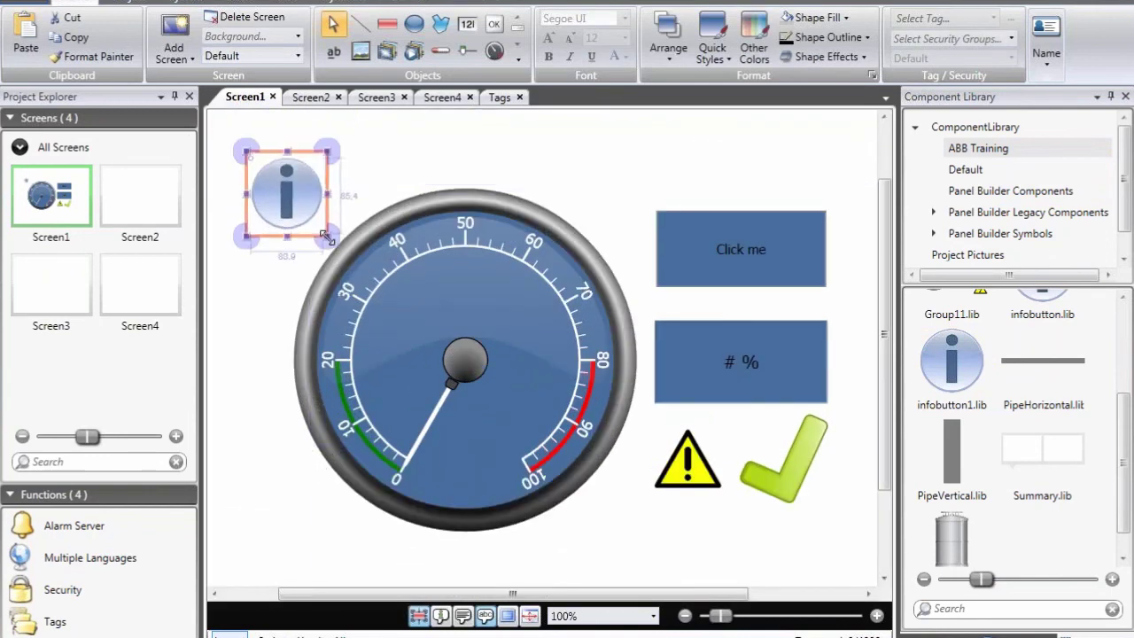
{"action": "left_click", "coordinate": [428, 165]}
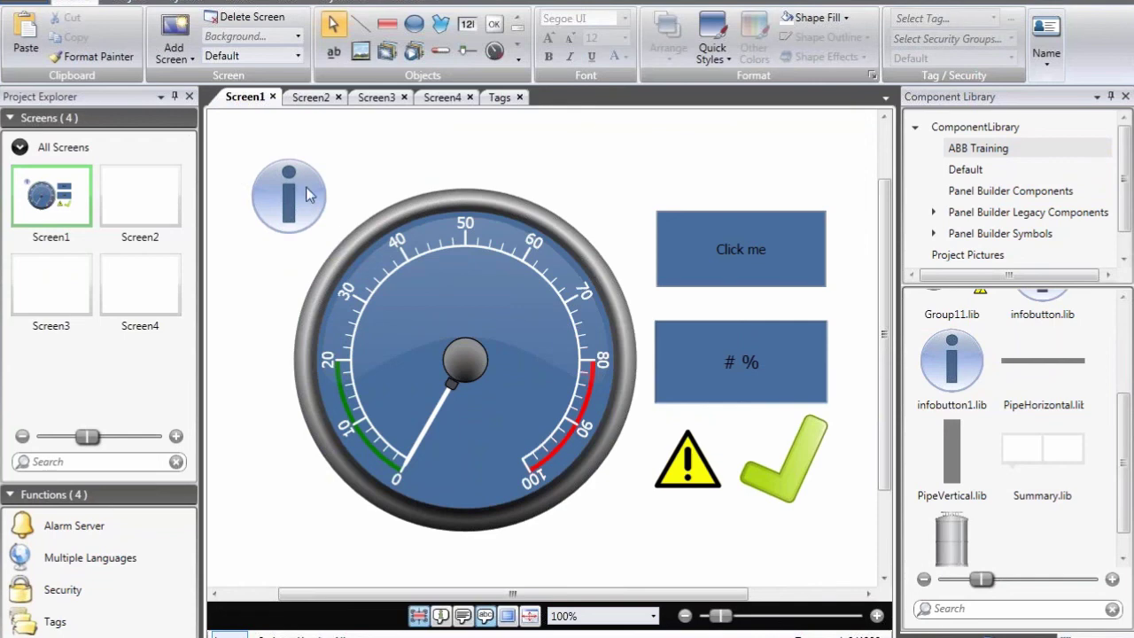
{"action": "left_click_drag", "start_coordinate": [309, 193], "coordinate": [286, 206]}
{"action": "scroll", "coordinate": [420, 198], "scroll_direction": "down", "scroll_amount": 4}
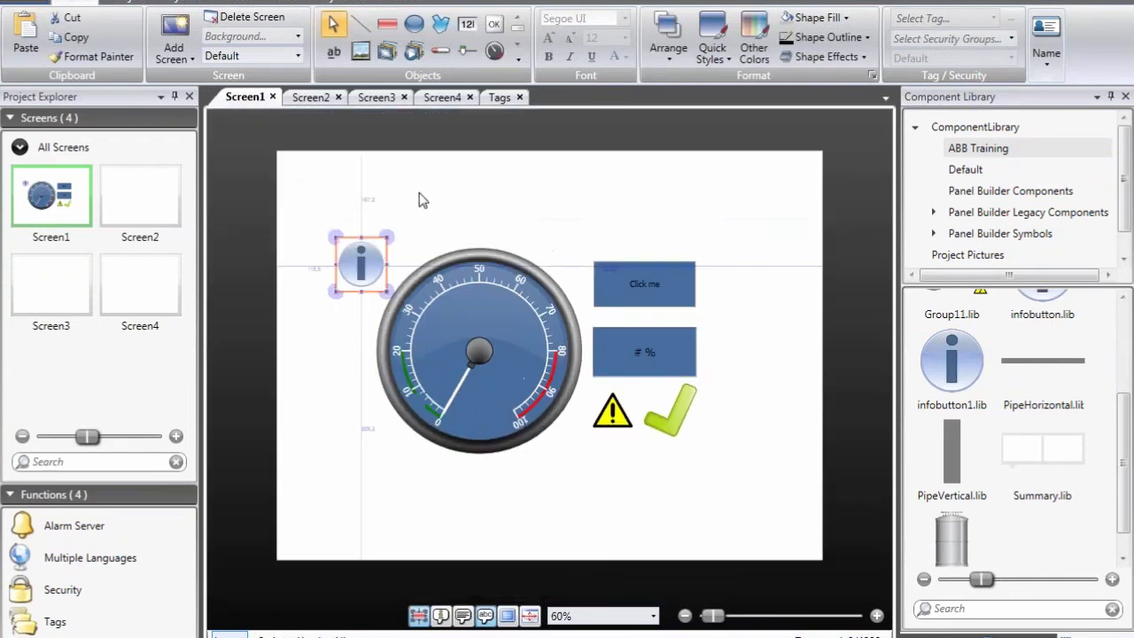